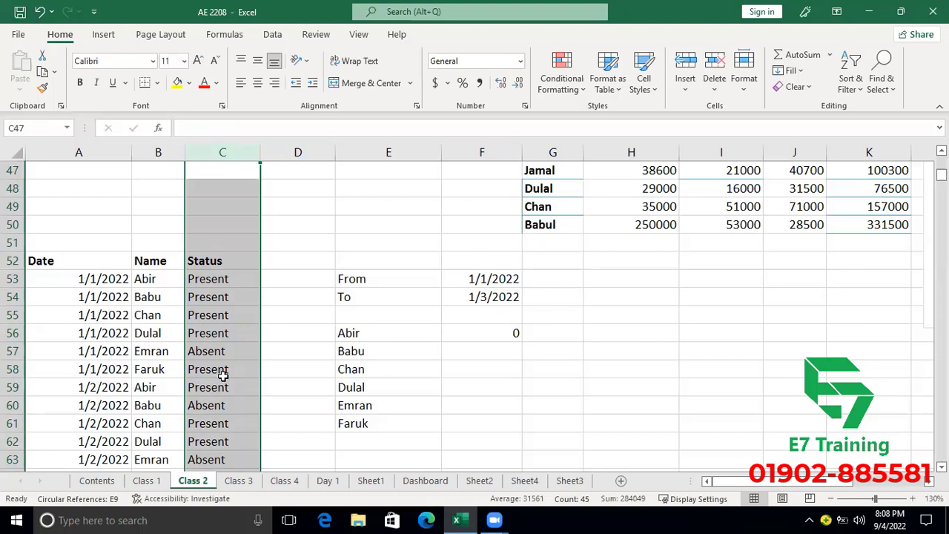
# Step: Start a COUNTIFS formula in F56 using the Name entries B53:B84 as first criteria range and E56 as its criterion
pyautogui.click(495, 322)
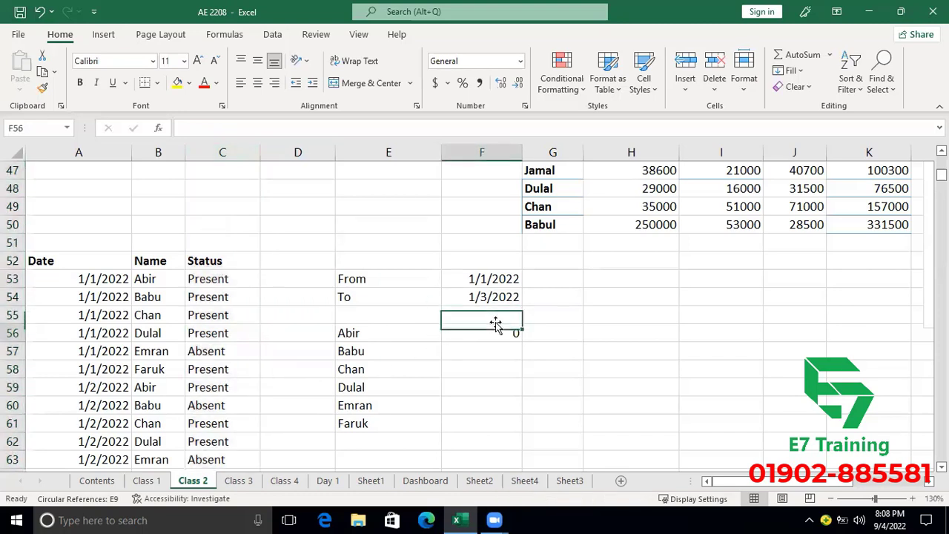
pyautogui.write('=countif')
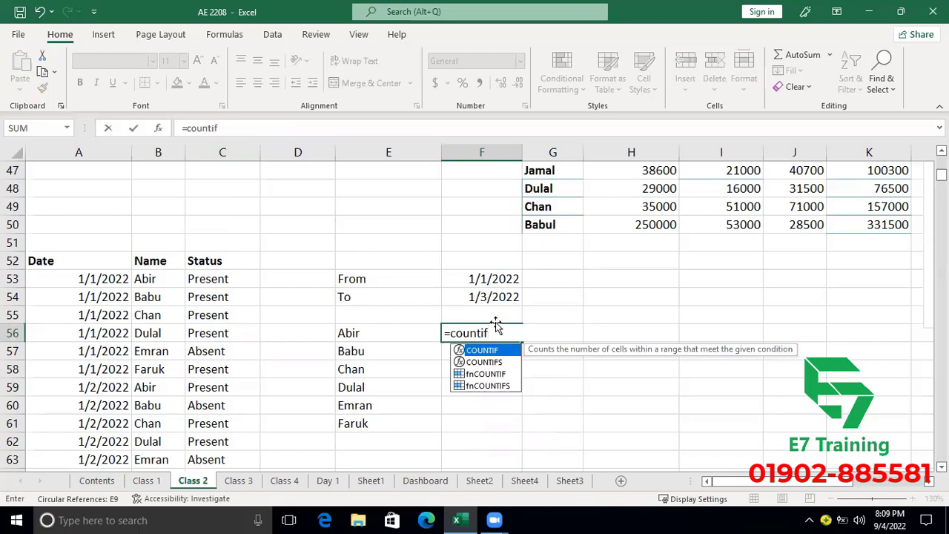
pyautogui.press('Down')
pyautogui.press('Tab')
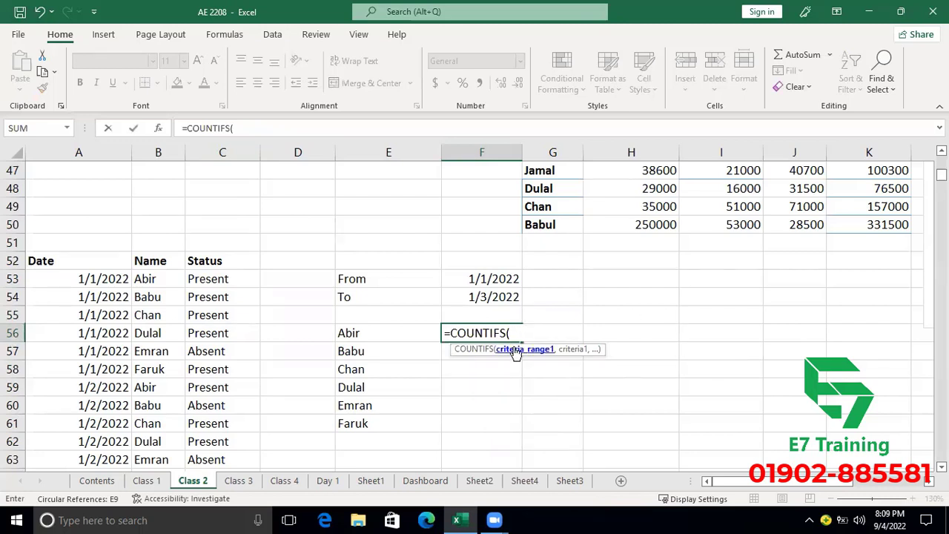
pyautogui.click(147, 281)
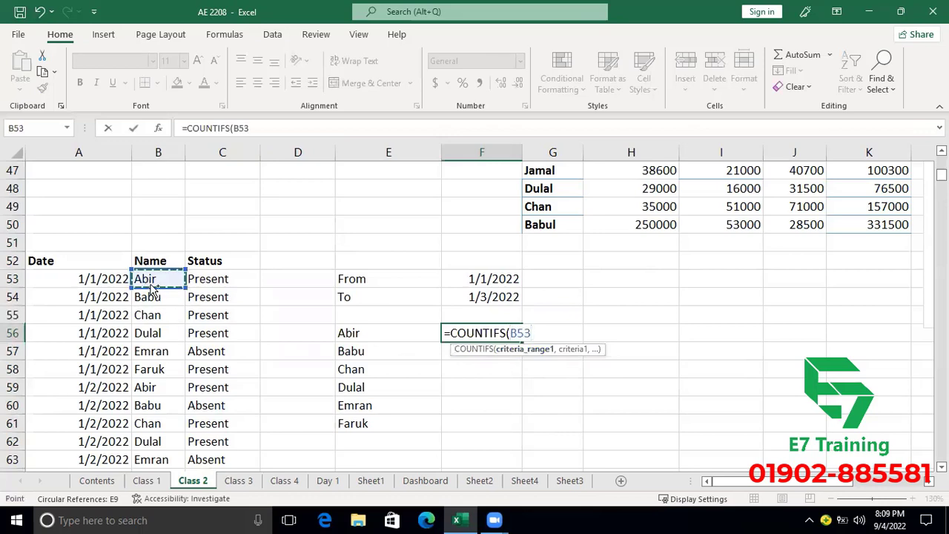
pyautogui.hotkey('ctrl', 'shift', 'Down')
pyautogui.write(',')
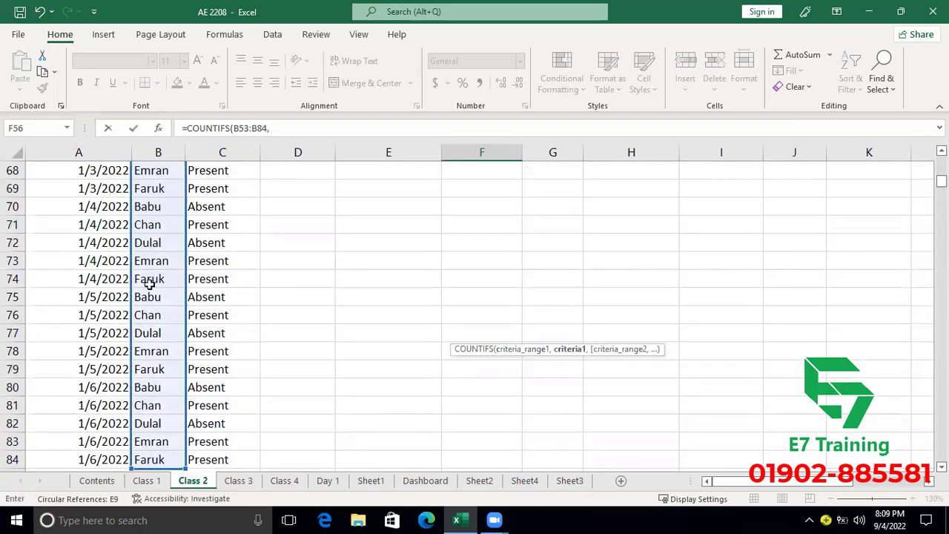
pyautogui.moveTo(942, 182)
pyautogui.mouseDown()
pyautogui.moveTo(942, 161)
pyautogui.moveTo(942, 177)
pyautogui.mouseUp()
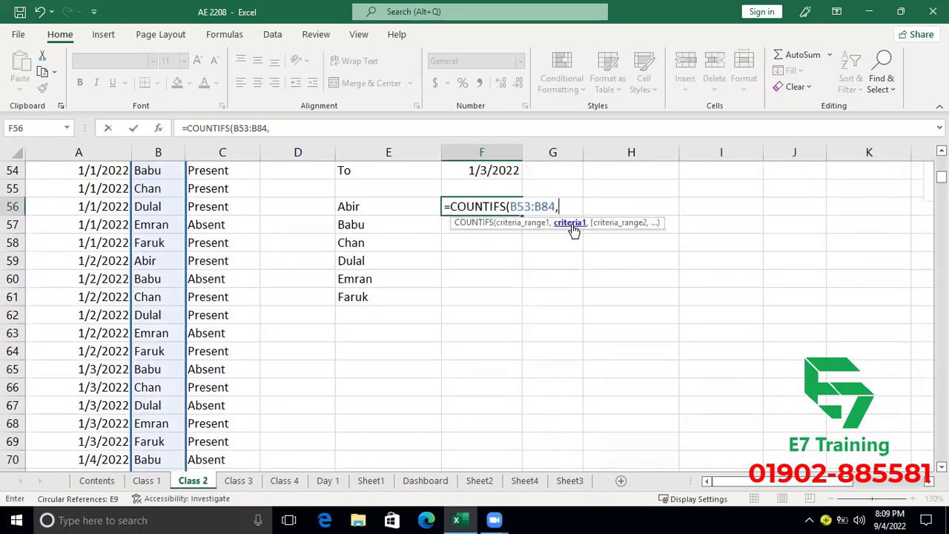
pyautogui.click(386, 206)
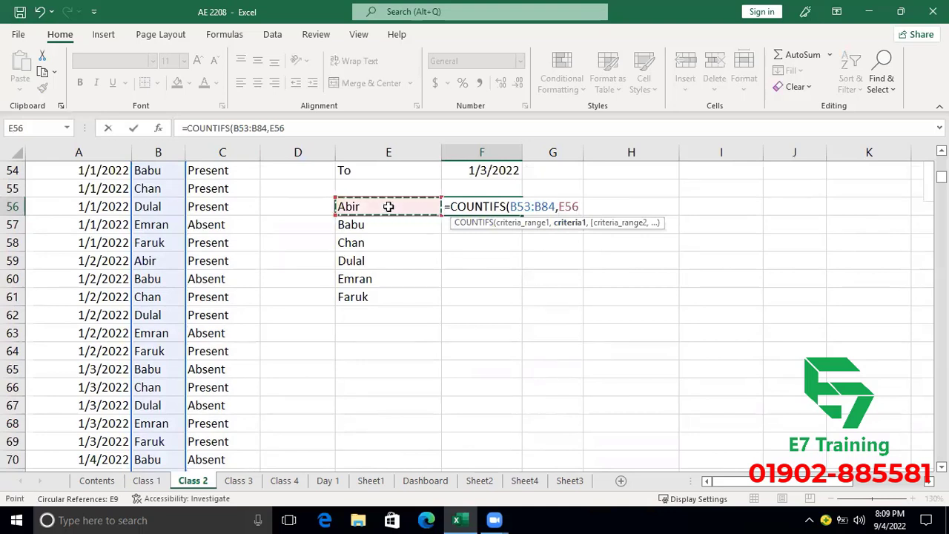
pyautogui.write(',')
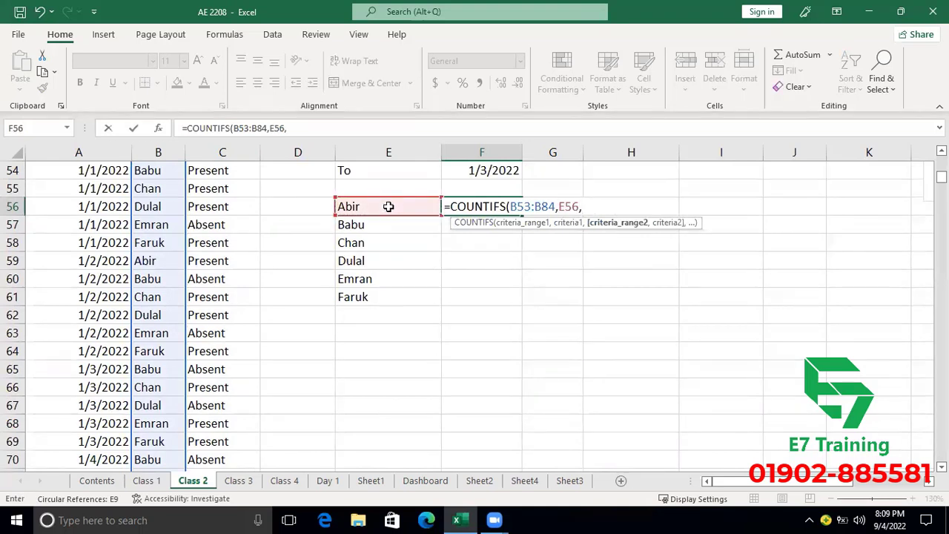
# Step: Complete the F56 COUNTIFS formula with the Status entries C53:C84 as second range and "Present" as its criterion
pyautogui.scroll(2, 359, 217)
pyautogui.click(222, 261)
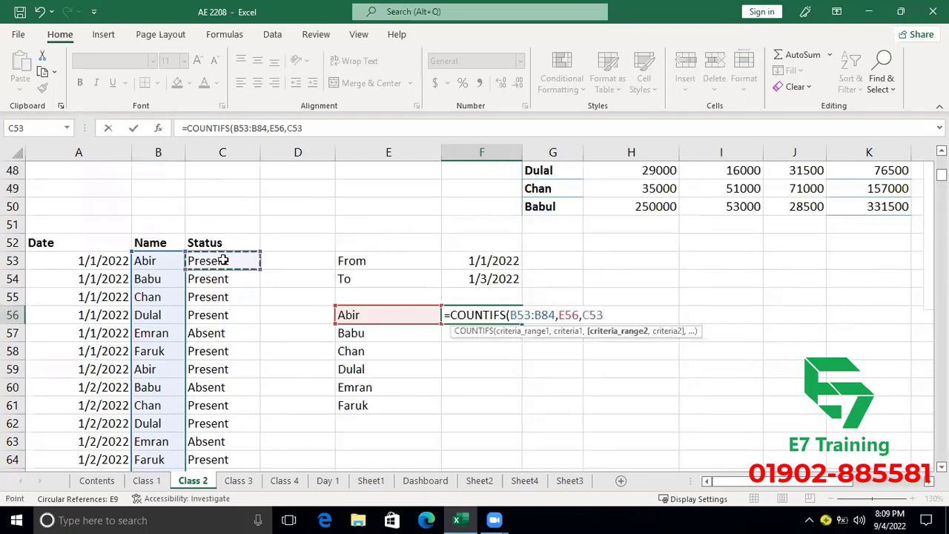
pyautogui.hotkey('ctrl', 'shift', 'Down')
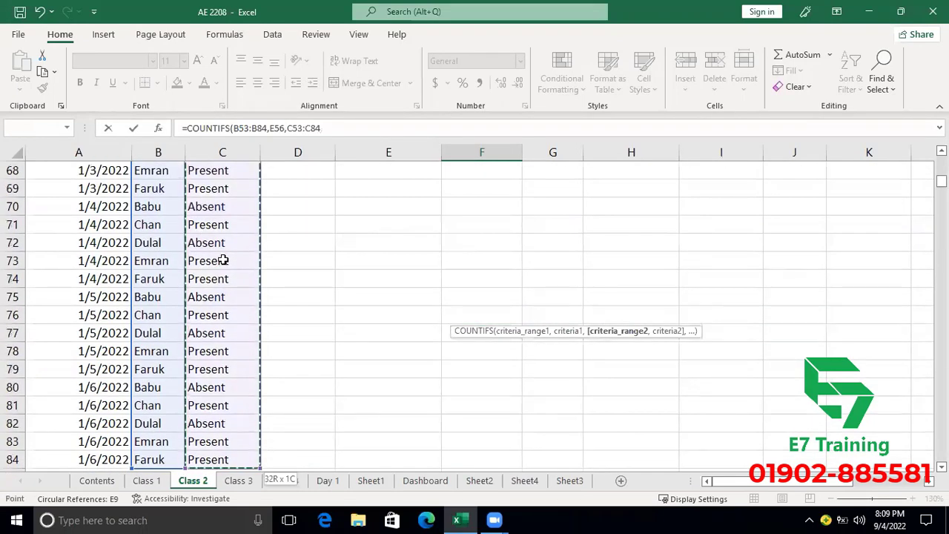
pyautogui.write(',')
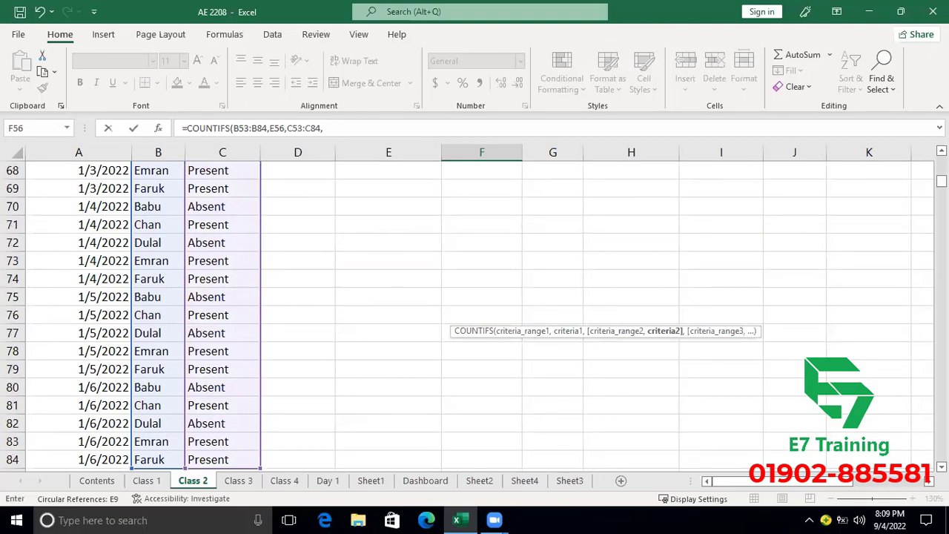
pyautogui.scroll(5, 474, 312)
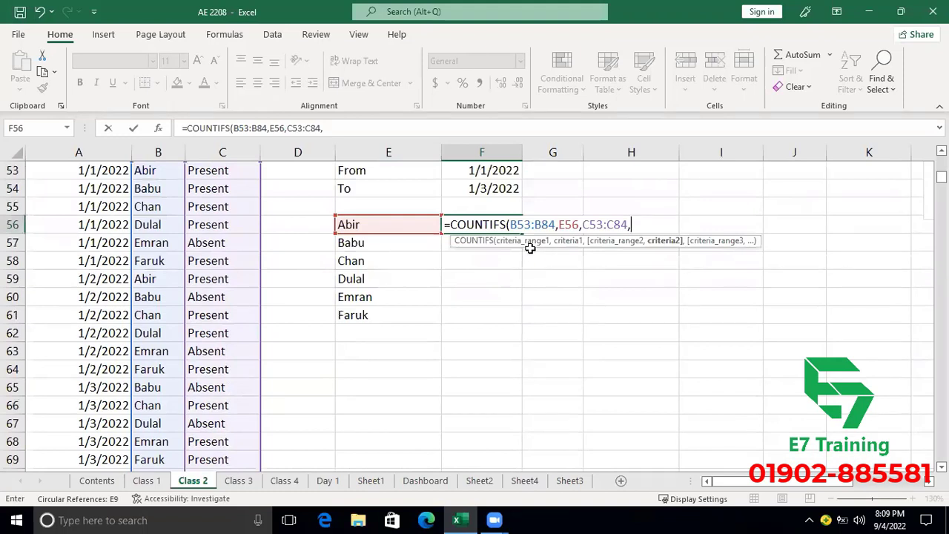
pyautogui.write('"Present"')
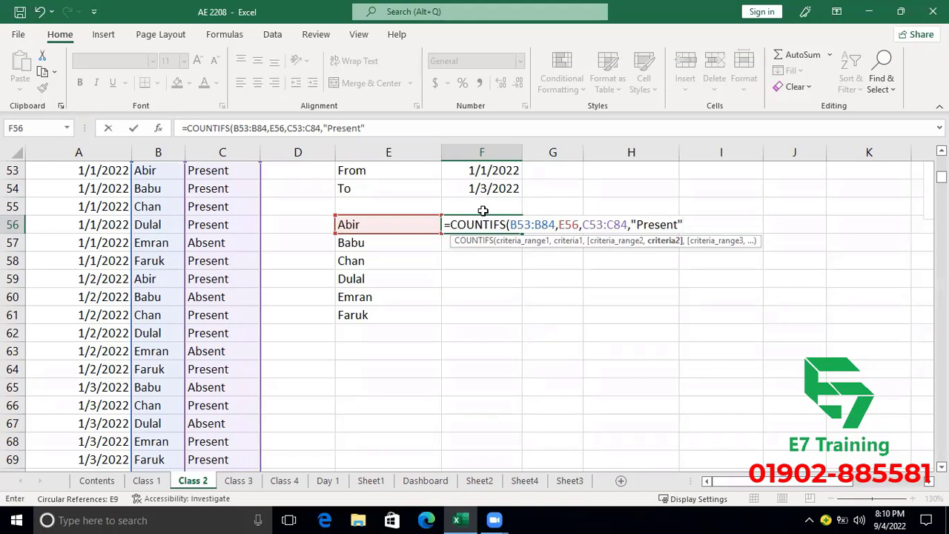
pyautogui.write(')')
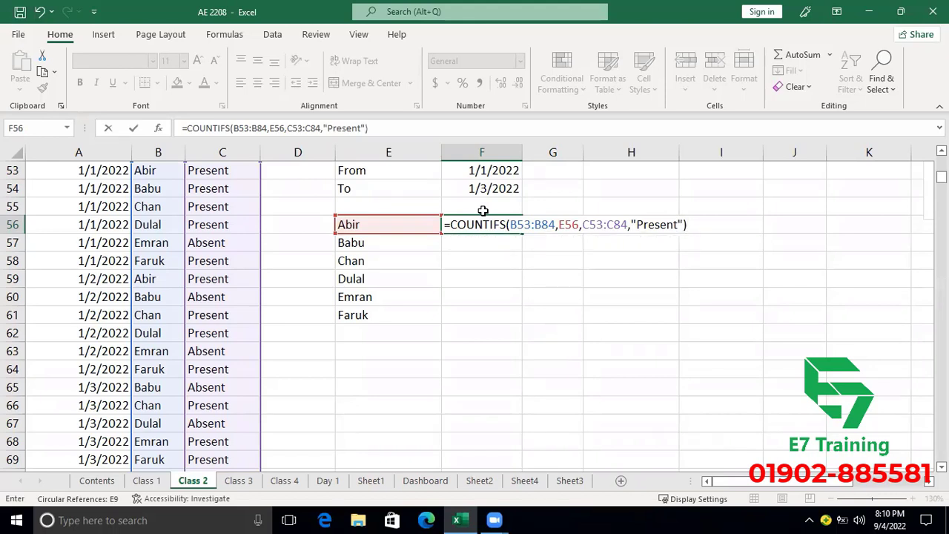
pyautogui.press('Return')
# Step: Make both criteria ranges in the F56 COUNTIFS formula absolute and fill the formula down through F61
pyautogui.click(497, 226)
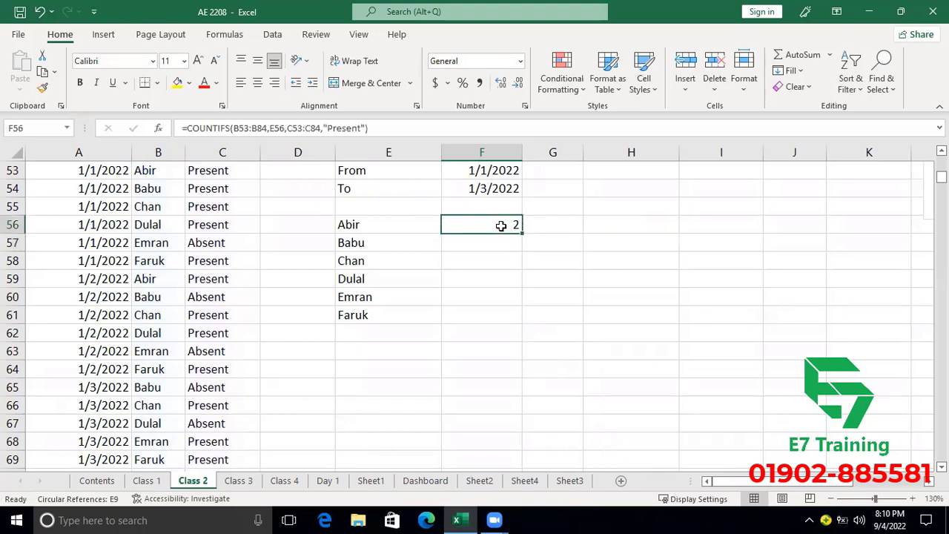
pyautogui.doubleClick(501, 226)
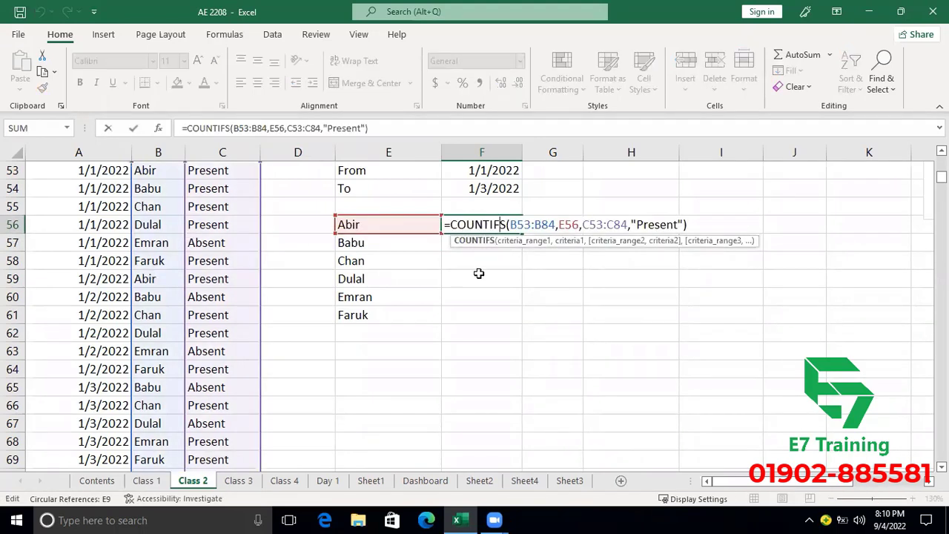
pyautogui.moveTo(510, 225); pyautogui.dragTo(554, 225)
pyautogui.press('F4')
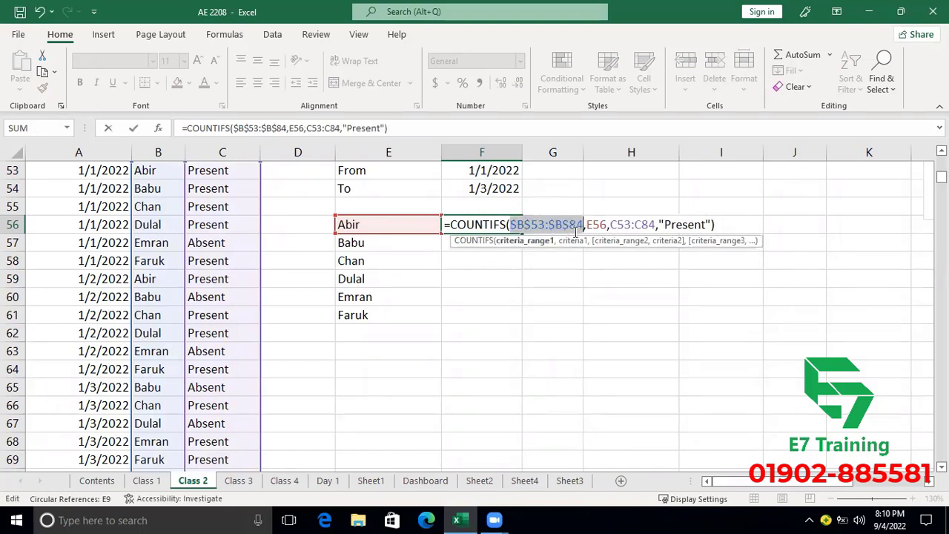
pyautogui.click(595, 226)
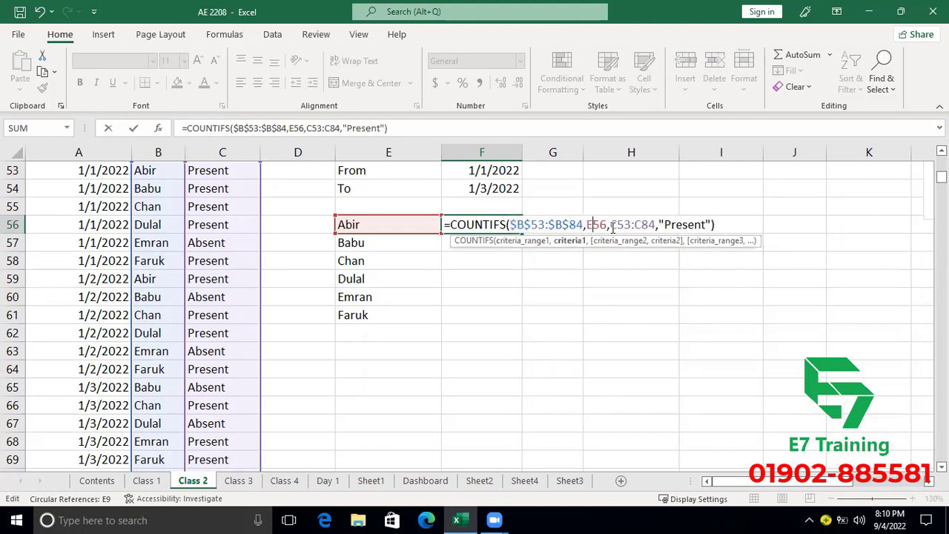
pyautogui.moveTo(610, 225); pyautogui.dragTo(656, 224)
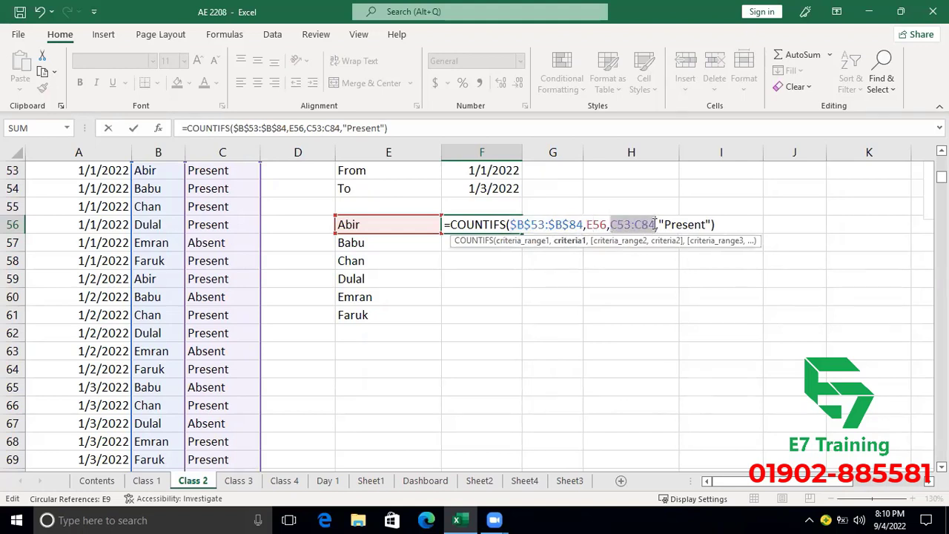
pyautogui.press('F4')
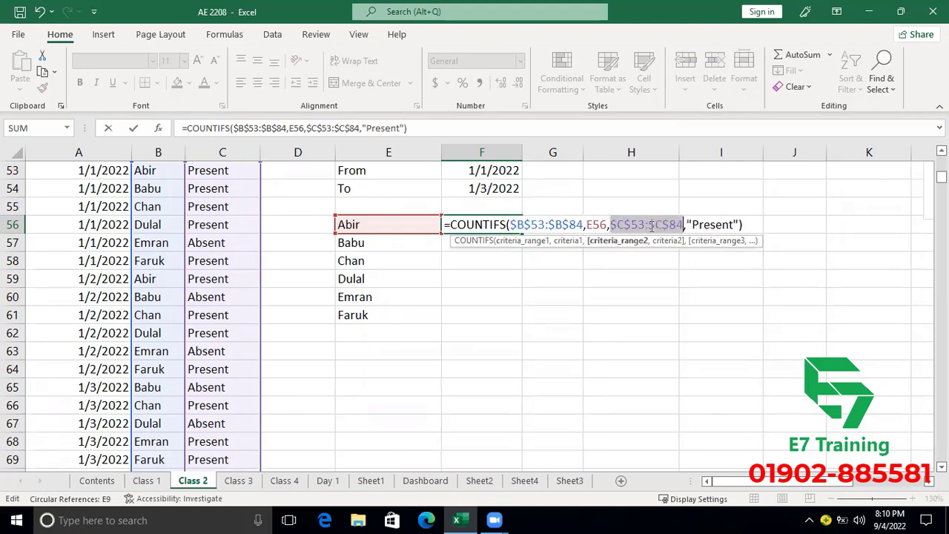
pyautogui.press('Return')
pyautogui.press('Up')
pyautogui.moveTo(522, 232); pyautogui.dragTo(512, 318)
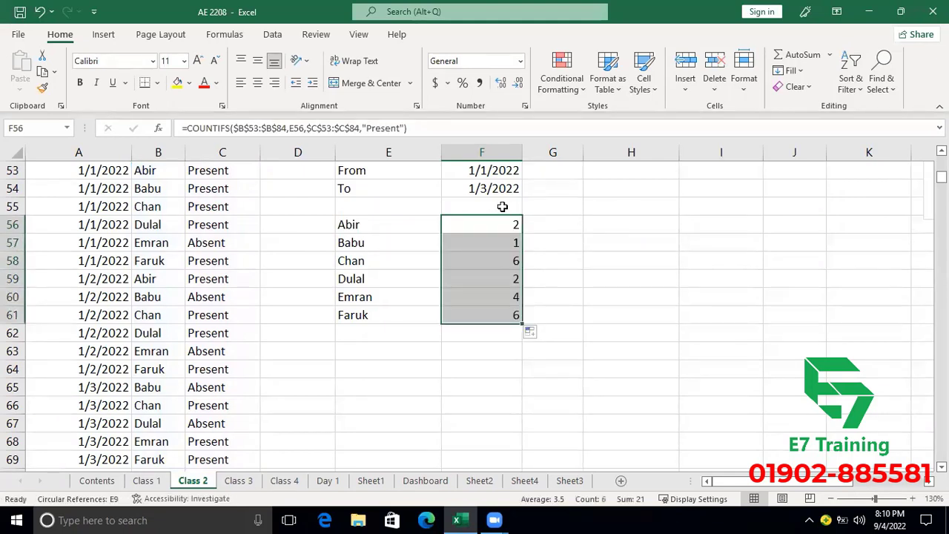
# Step: Move the summary names and counts in E56:F61 down one row and enter the header "Present" in F56
pyautogui.click(475, 206)
pyautogui.moveTo(375, 232); pyautogui.dragTo(483, 319)
pyautogui.moveTo(490, 216)
pyautogui.mouseDown()
pyautogui.moveTo(487, 269)
pyautogui.moveTo(491, 233)
pyautogui.mouseUp()
pyautogui.click(491, 224)
pyautogui.write('Present')
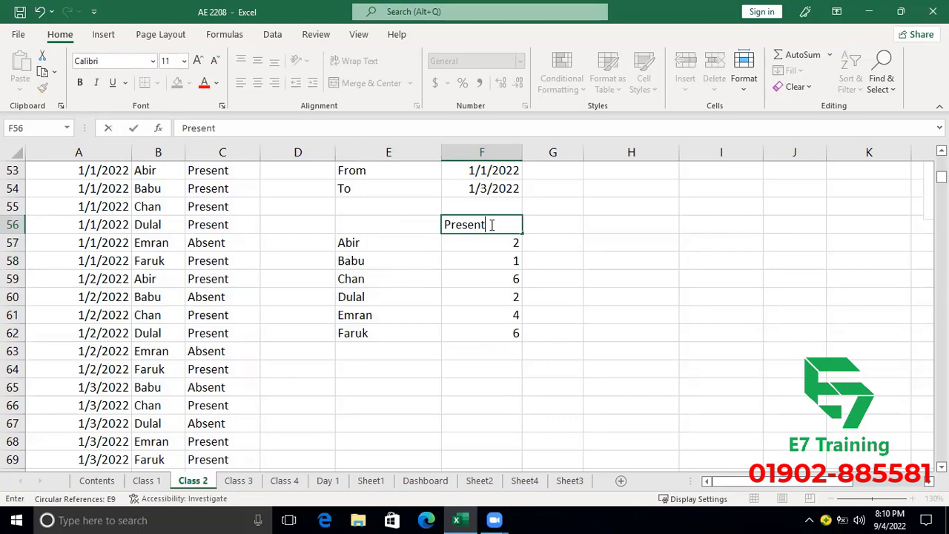
pyautogui.hotkey('ctrl', 'Return')
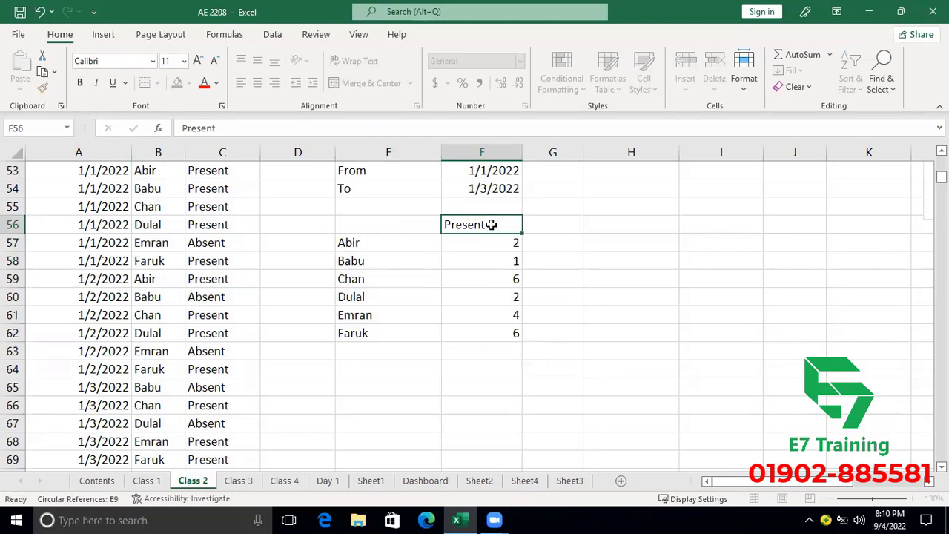
# Step: Bold the "Present" header in F56 and add a matching bold "Absent" header in G56
pyautogui.hotkey('ctrl', 'Right')
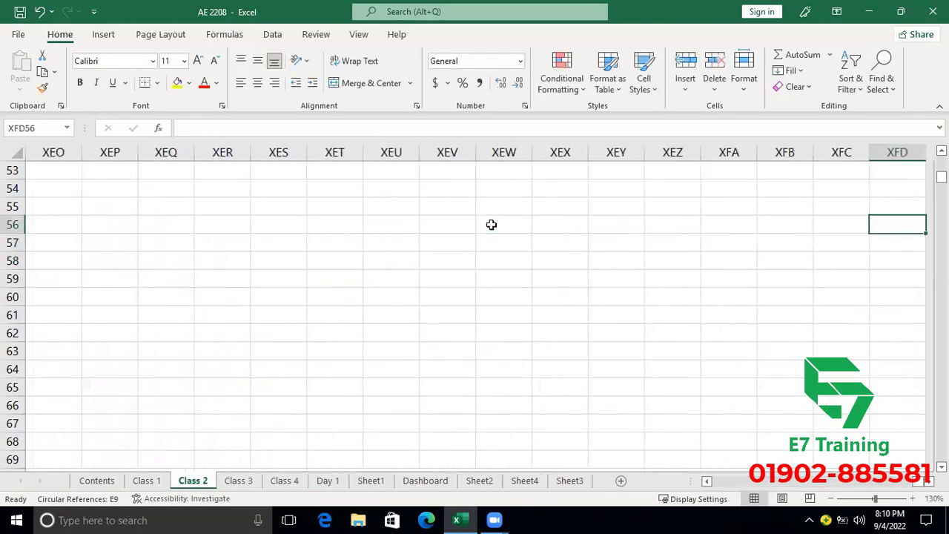
pyautogui.hotkey('ctrl', 'Left')
pyautogui.press('Right')
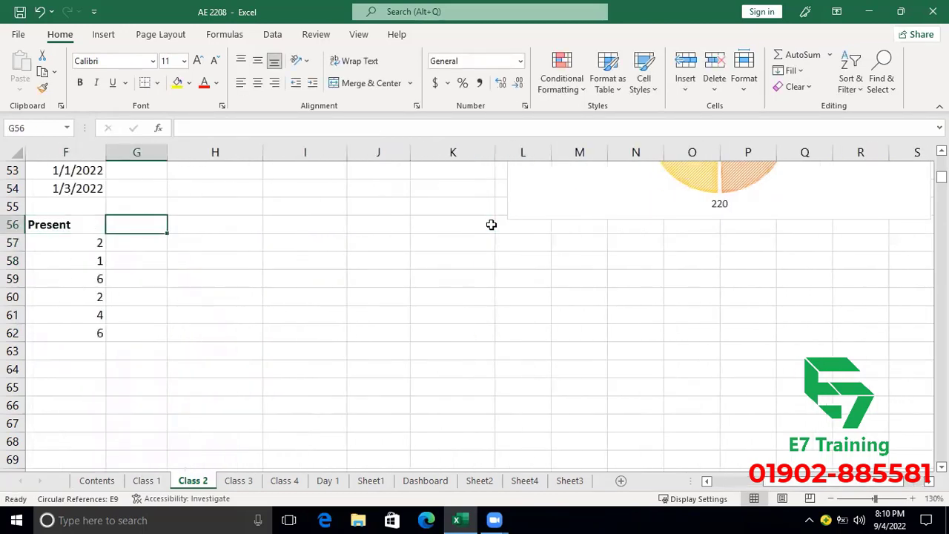
pyautogui.write('Absent')
pyautogui.press('Return')
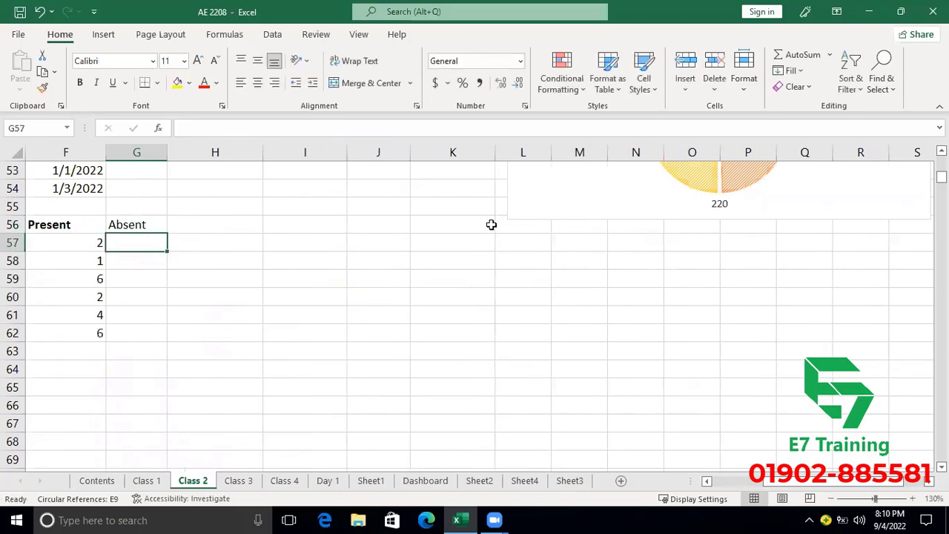
pyautogui.press('Up')
pyautogui.hotkey('ctrl', 'b')
pyautogui.press('Left')
pyautogui.press('Left')
pyautogui.press('Left')
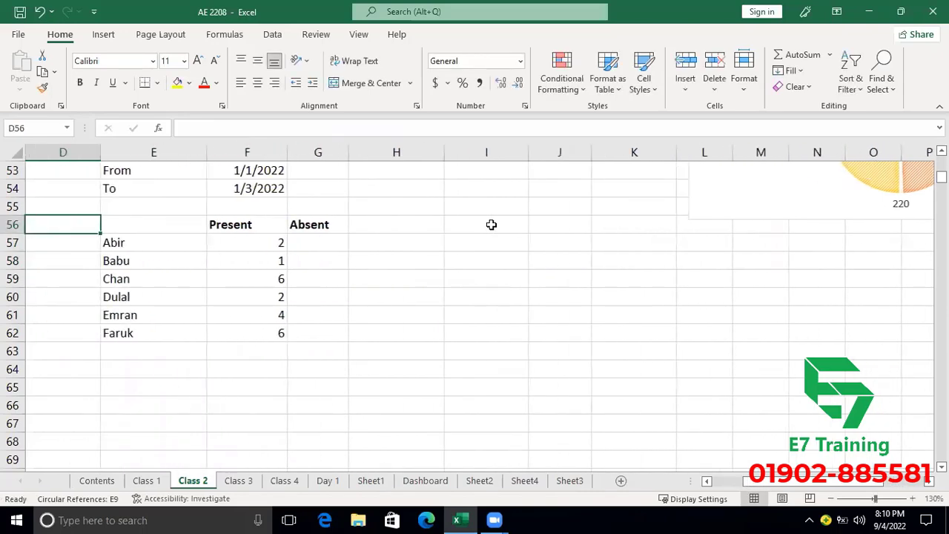
pyautogui.press('Left')
pyautogui.press('Left')
pyautogui.press('Left')
pyautogui.press('Right')
pyautogui.press('Right')
pyautogui.press('Right')
pyautogui.press('Right')
pyautogui.press('Right')
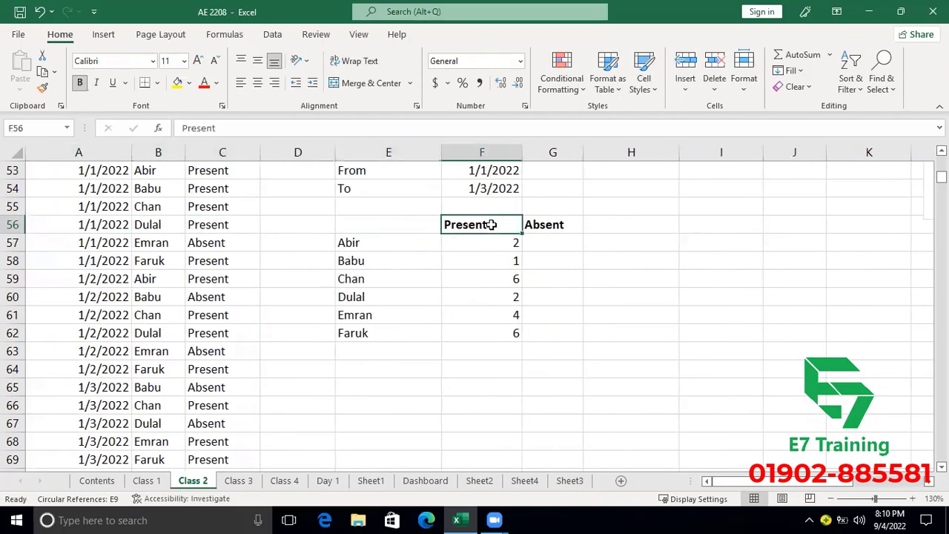
pyautogui.press('Down')
pyautogui.press('Right')
pyautogui.write('=cou')
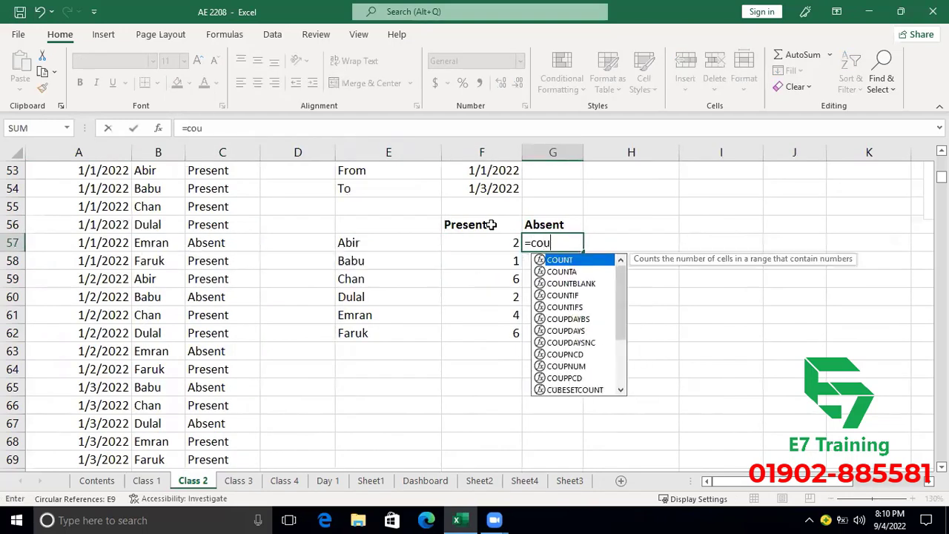
pyautogui.write('nti')
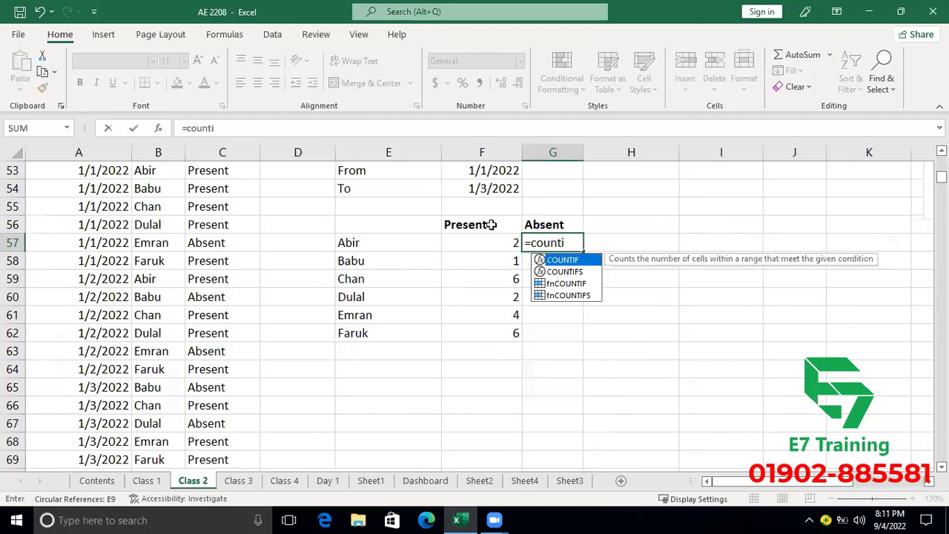
pyautogui.press('Down')
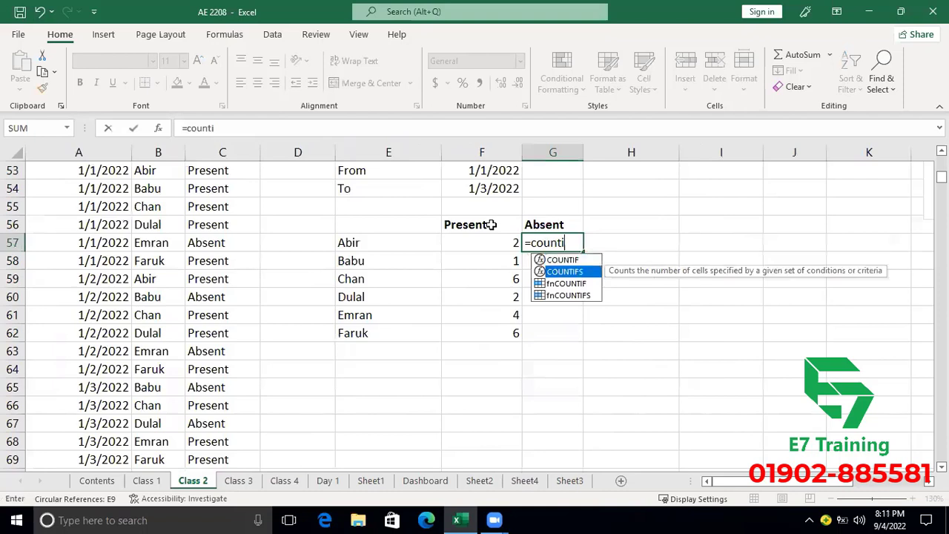
pyautogui.press('Tab')
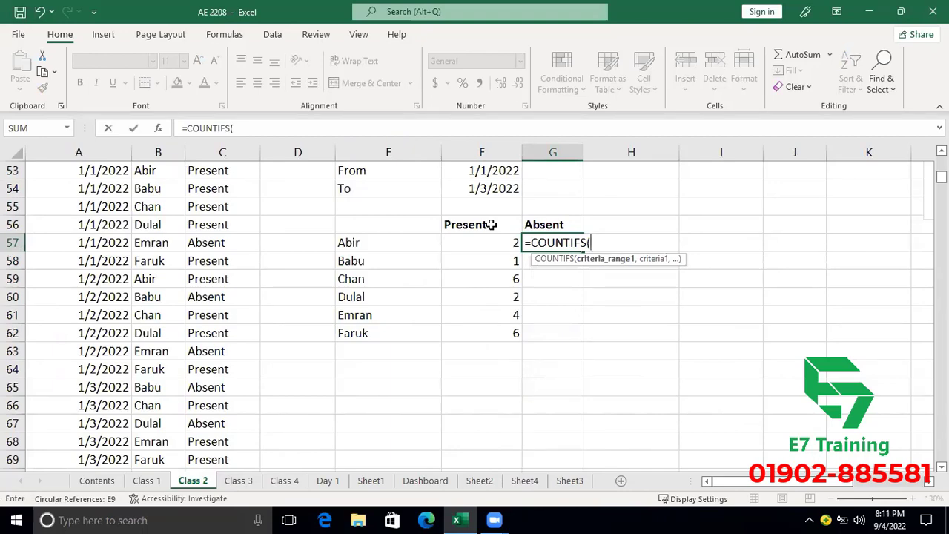
pyautogui.press('Escape')
pyautogui.click(160, 195)
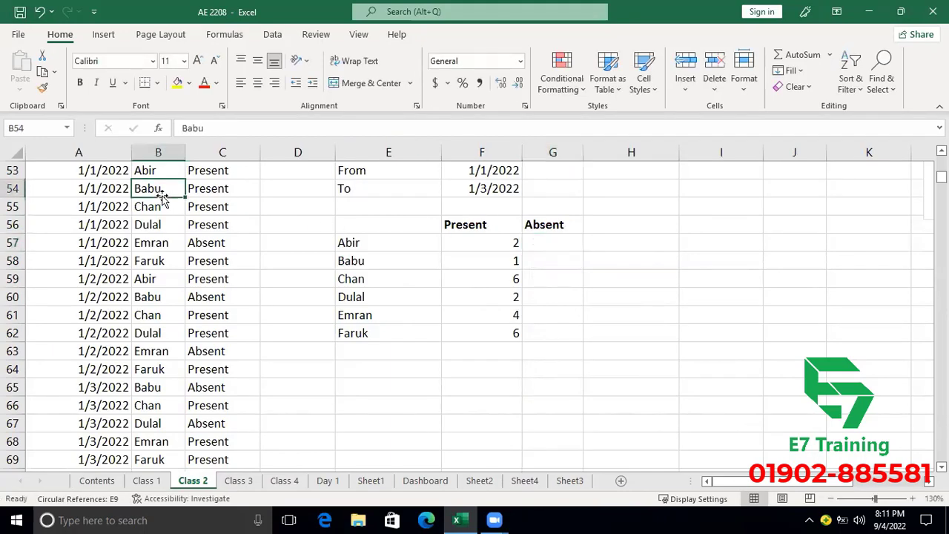
pyautogui.hotkey('ctrl', 'Up')
pyautogui.press('Down')
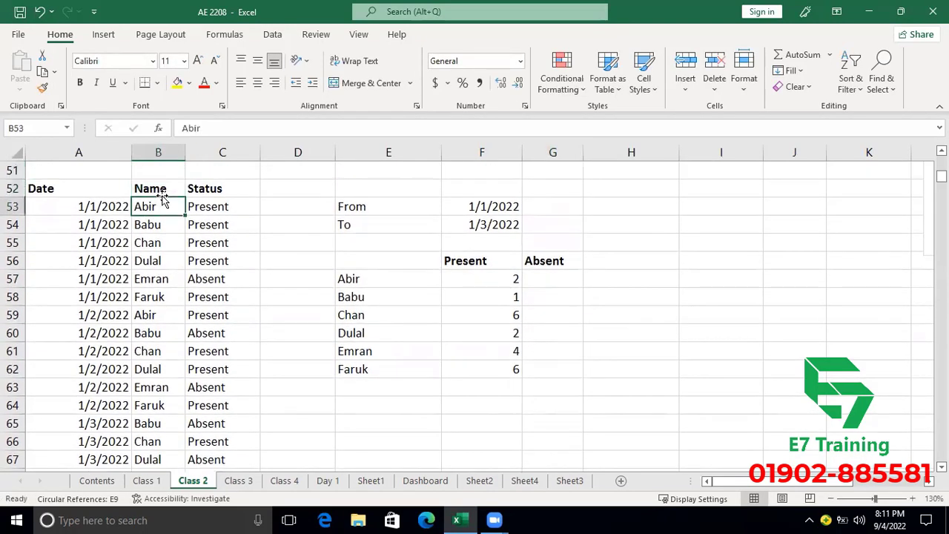
pyautogui.hotkey('ctrl', 'shift', 'Down')
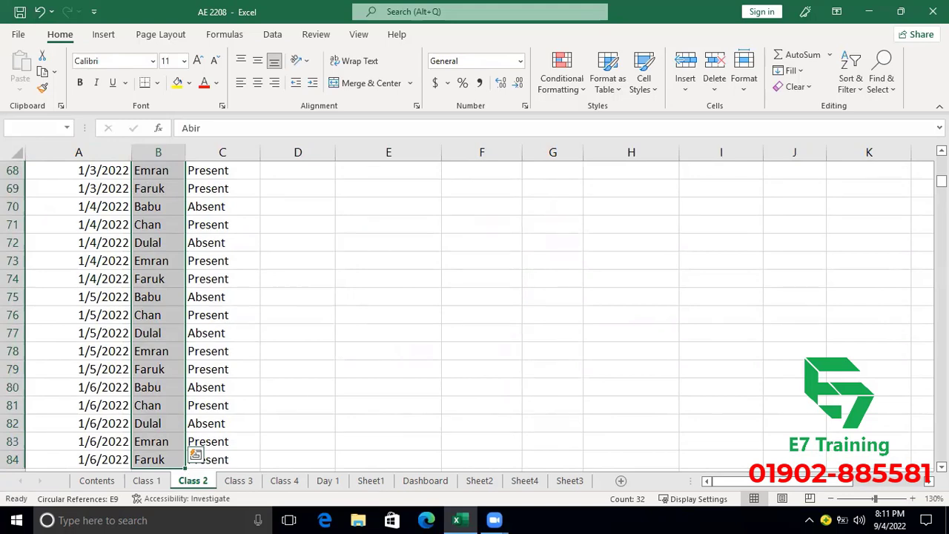
pyautogui.moveTo(942, 180)
pyautogui.mouseDown()
pyautogui.moveTo(941, 161)
pyautogui.moveTo(942, 172)
pyautogui.mouseUp()
pyautogui.click(156, 152)
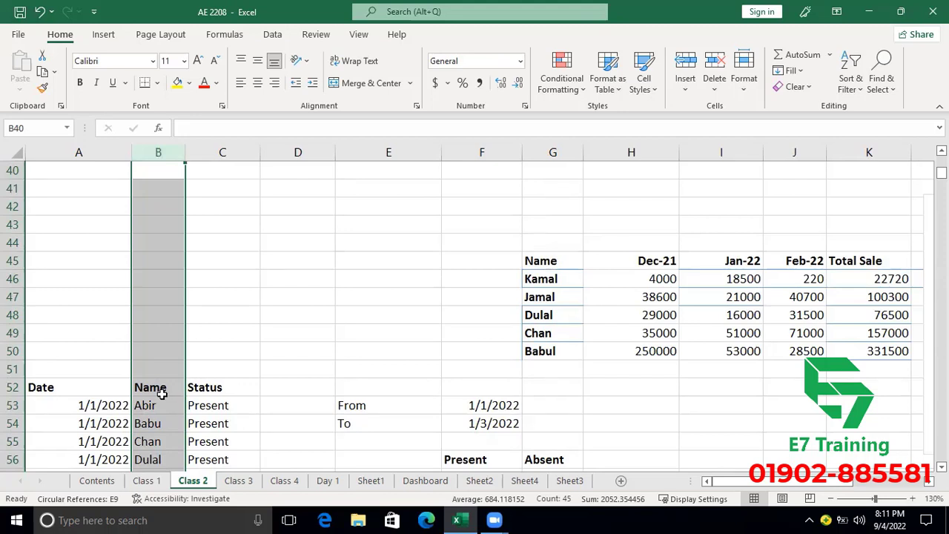
# Step: Define the named range Emplist for the attendance log's Name entries in B53:B84
pyautogui.click(153, 424)
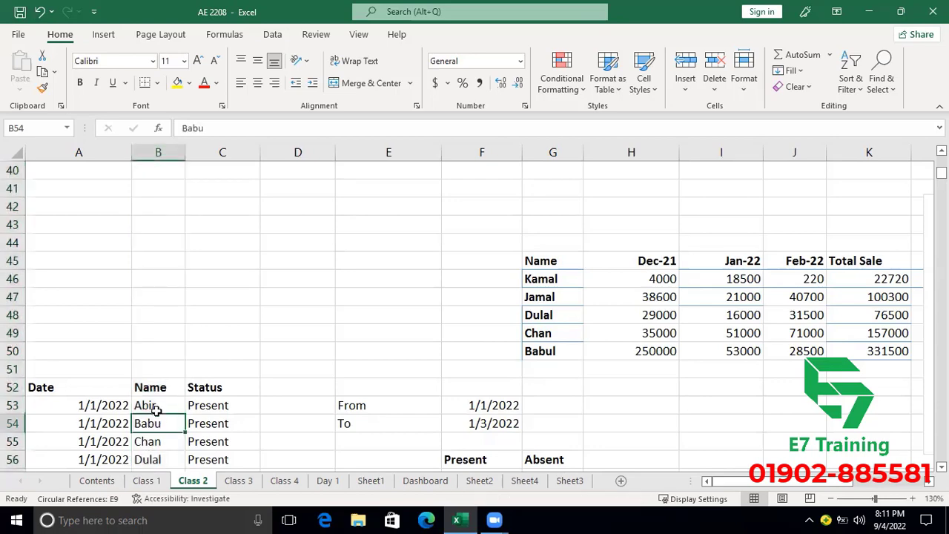
pyautogui.click(151, 405)
pyautogui.hotkey('ctrl', 'shift', 'Down')
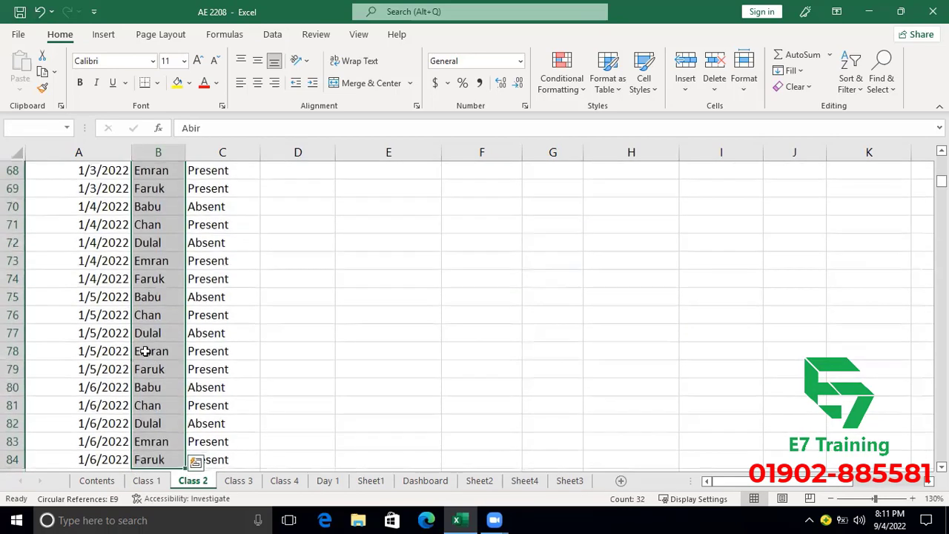
pyautogui.click(32, 127)
pyautogui.write('Em')
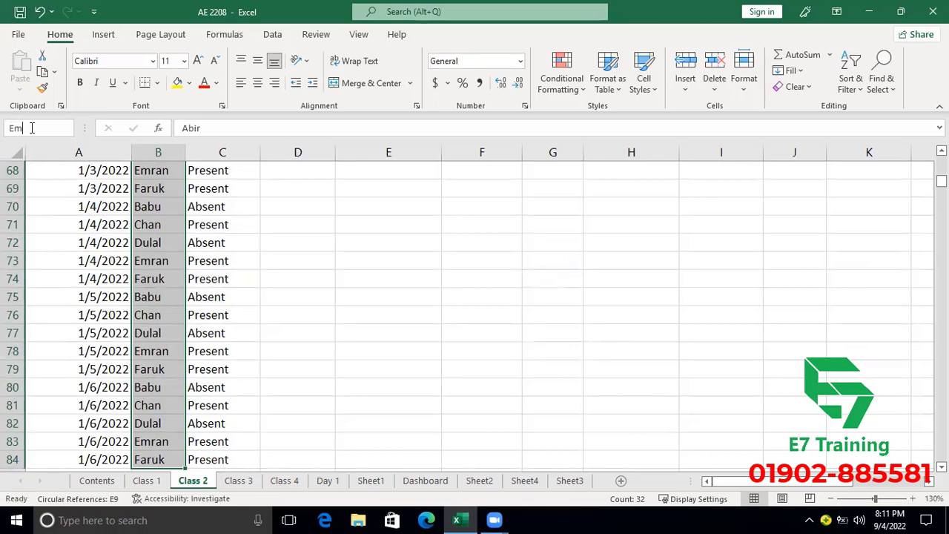
pyautogui.write('plist')
pyautogui.press('Return')
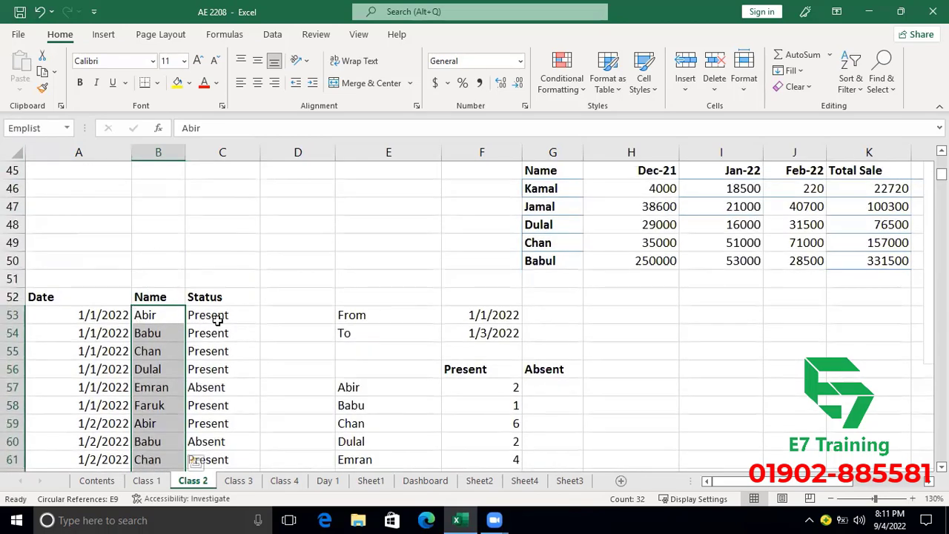
# Step: Define the named range Status for the attendance log's status entries in C53:C84
pyautogui.click(216, 319)
pyautogui.hotkey('ctrl', 'shift', 'Down')
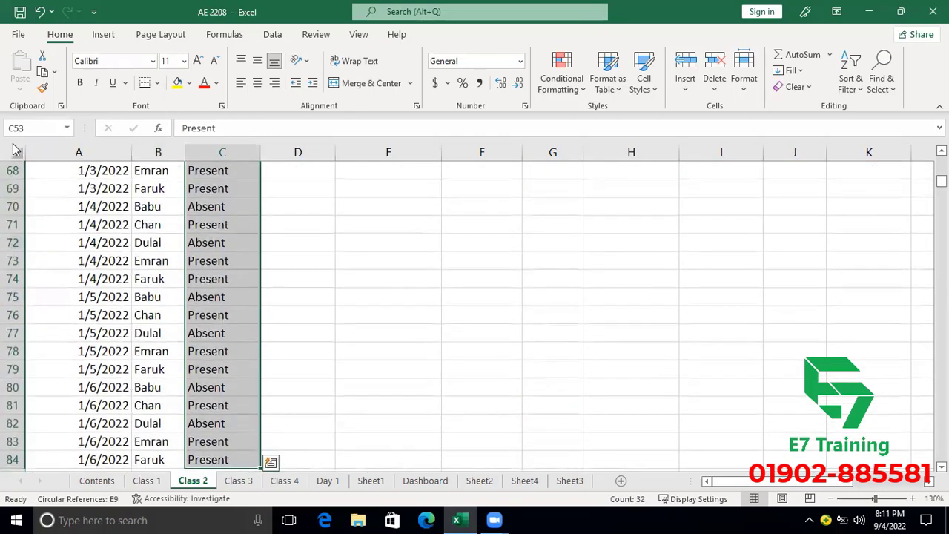
pyautogui.click(36, 127)
pyautogui.write('Status')
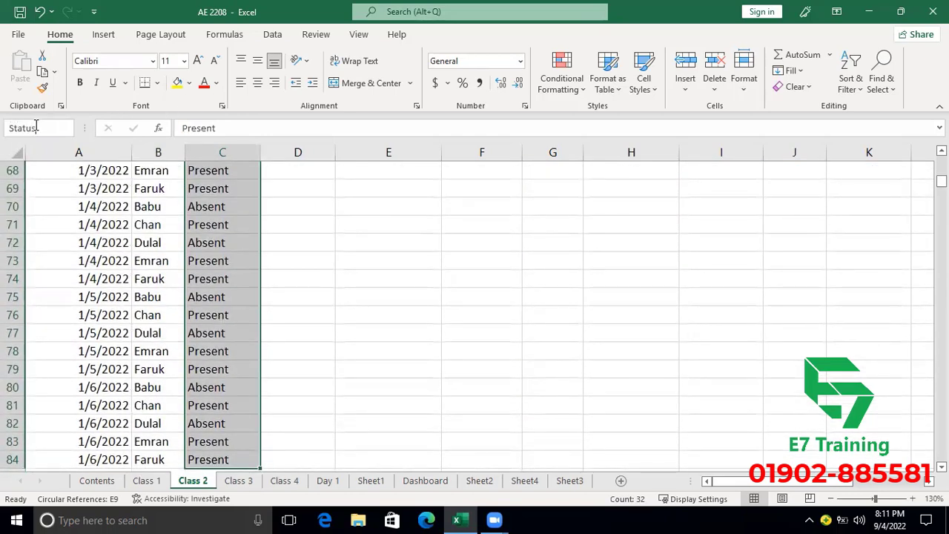
pyautogui.press('Return')
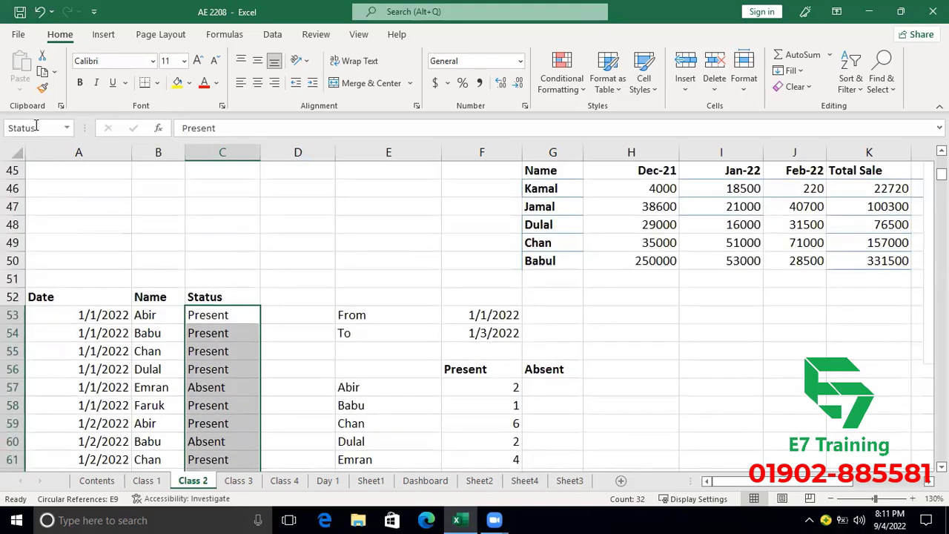
# Step: Start a COUNTIFS formula in G57 with Emplist as the first criteria range and E57 as its criterion
pyautogui.click(557, 385)
pyautogui.scroll(-1, 371, 363)
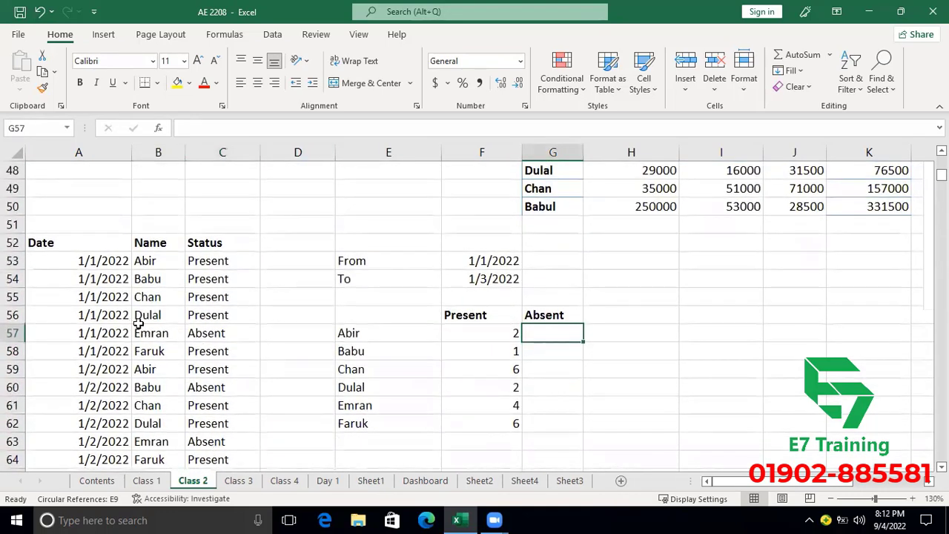
pyautogui.scroll(-2, 519, 400)
pyautogui.hscroll(2, 839, 488)
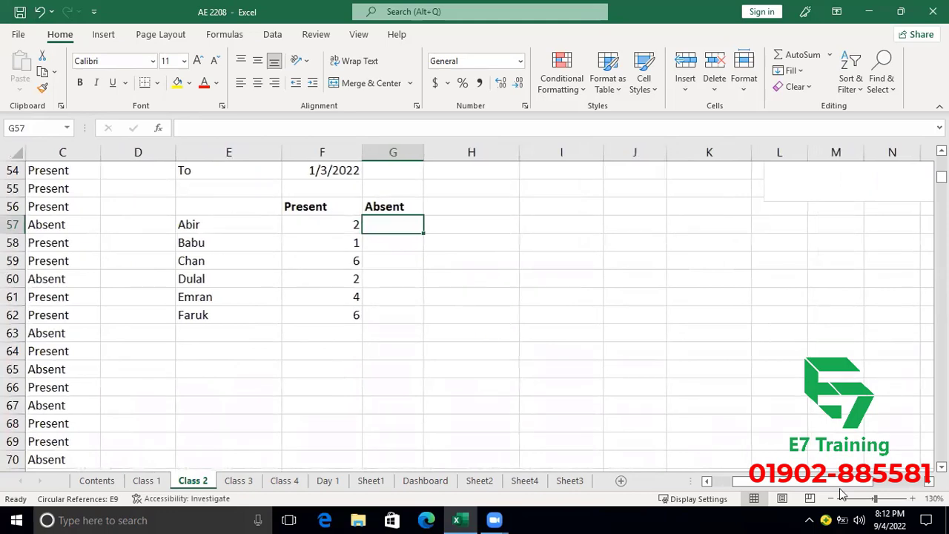
pyautogui.click(706, 482)
pyautogui.click(707, 483)
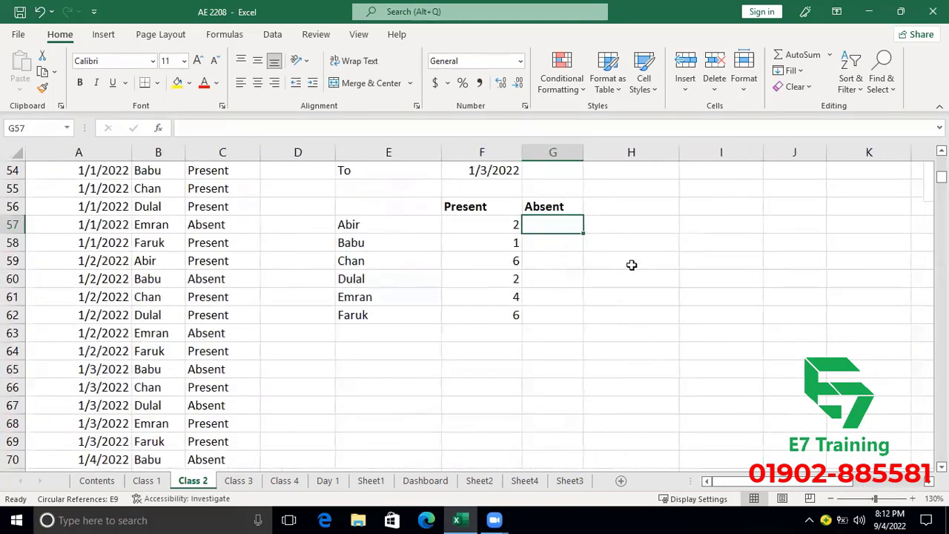
pyautogui.write('=')
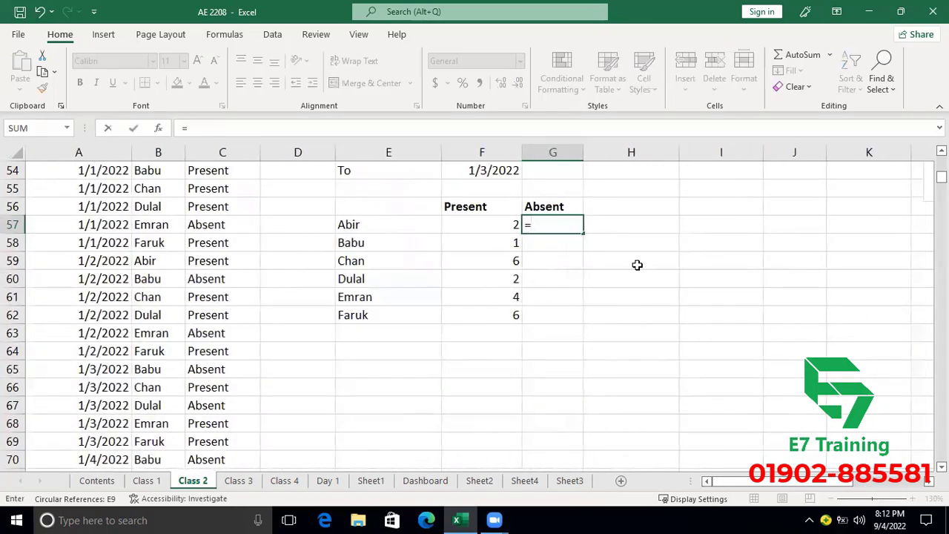
pyautogui.write('countif')
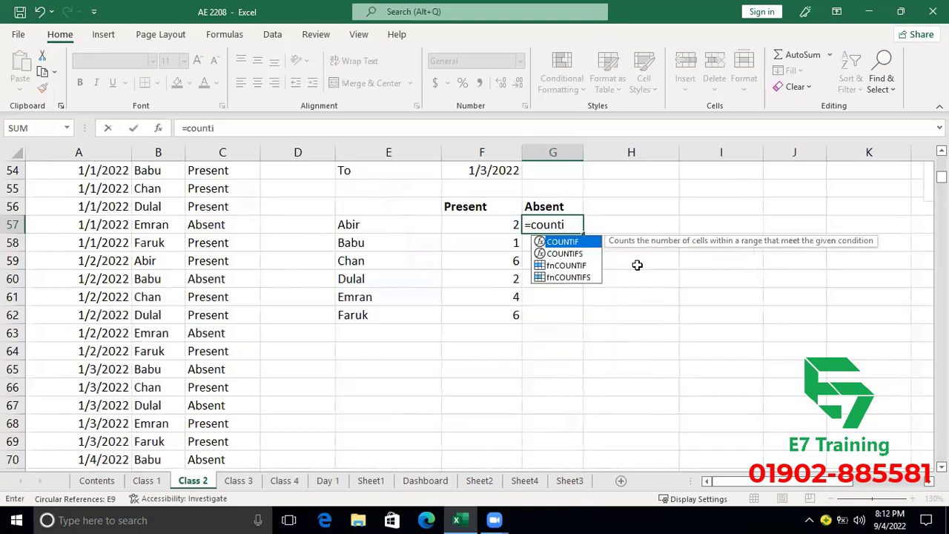
pyautogui.press('Down')
pyautogui.press('Tab')
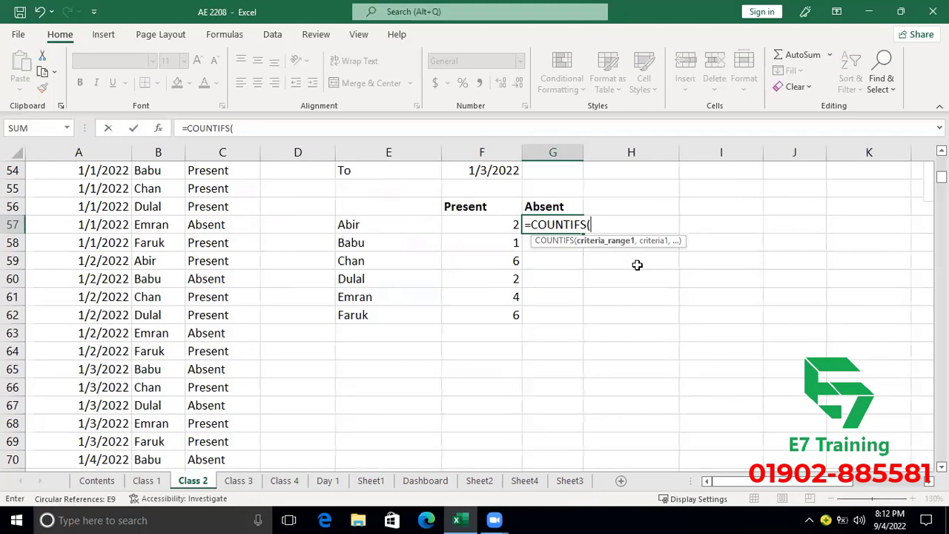
pyautogui.write('emp')
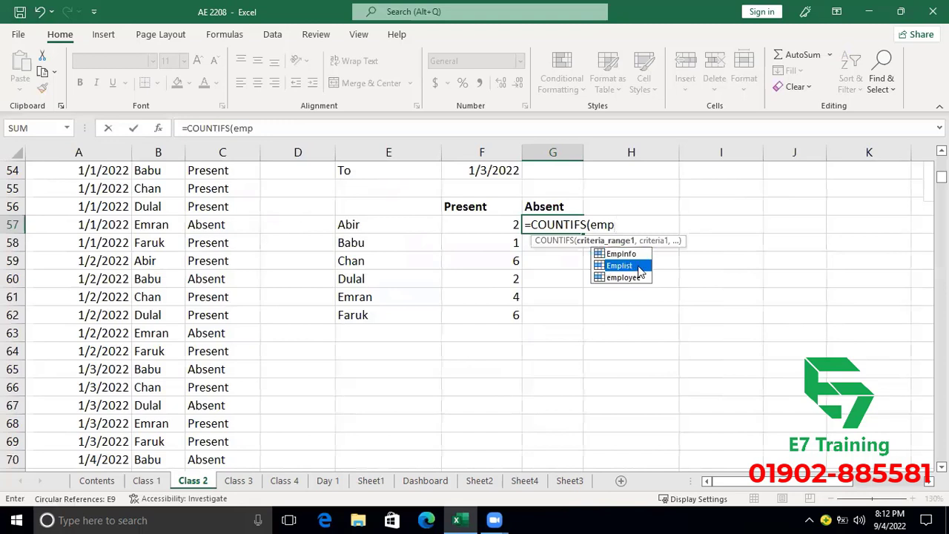
pyautogui.doubleClick(619, 265)
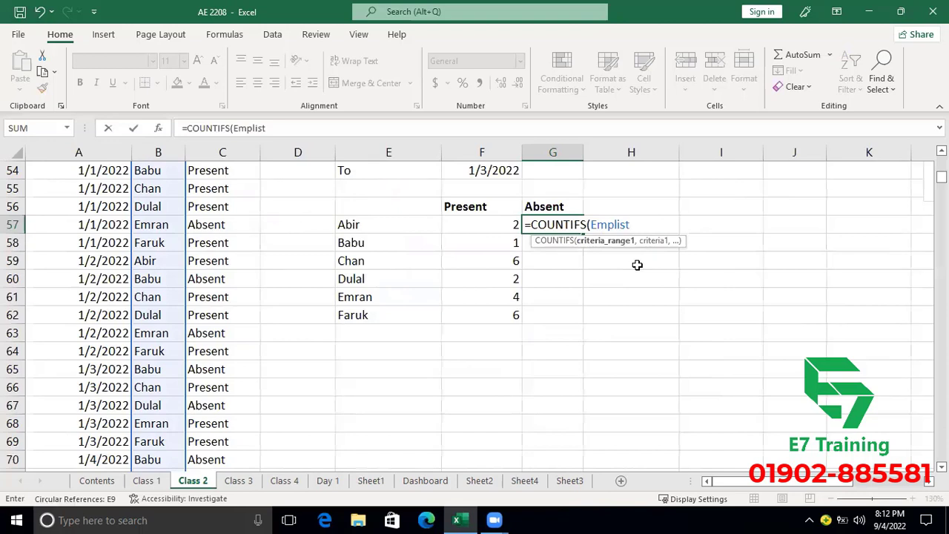
pyautogui.write(',')
pyautogui.press('Left')
pyautogui.press('Left')
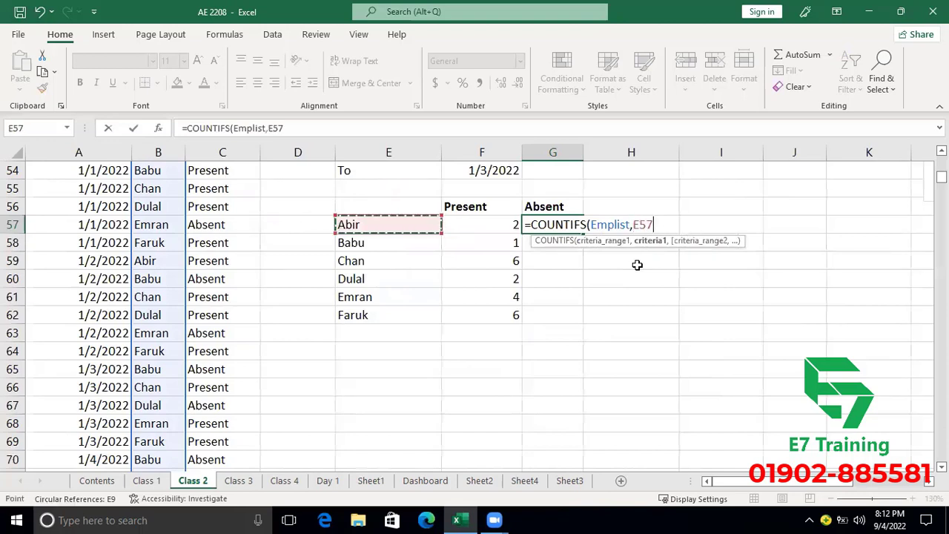
# Step: Complete the G57 COUNTIFS formula with Status as the second criteria range and the absolute header cell $G$56 as its criterion
pyautogui.write(',')
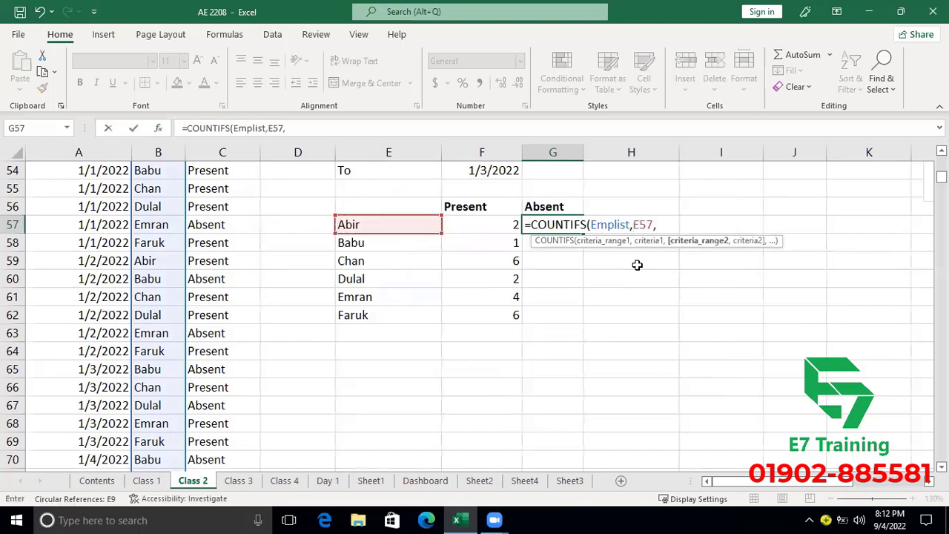
pyautogui.write('sta')
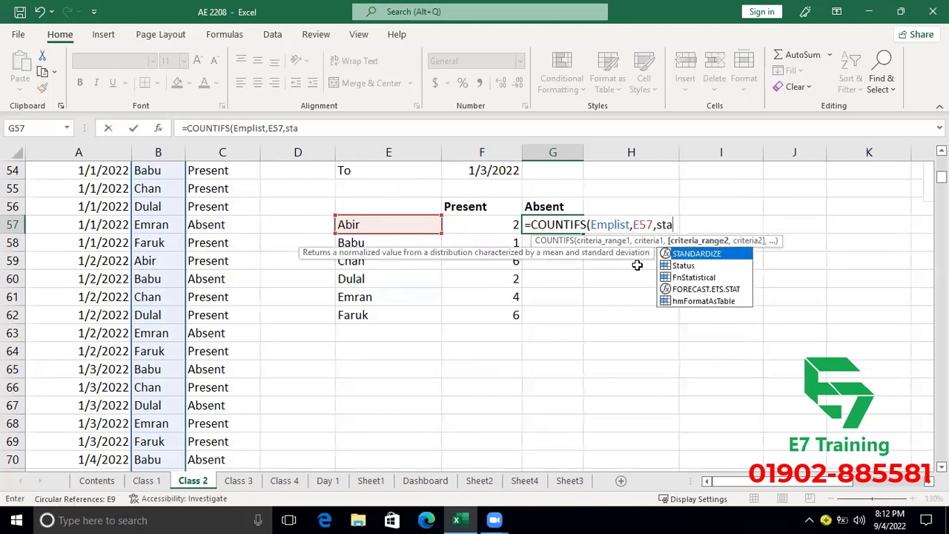
pyautogui.press('Down')
pyautogui.press('Tab')
pyautogui.write(',')
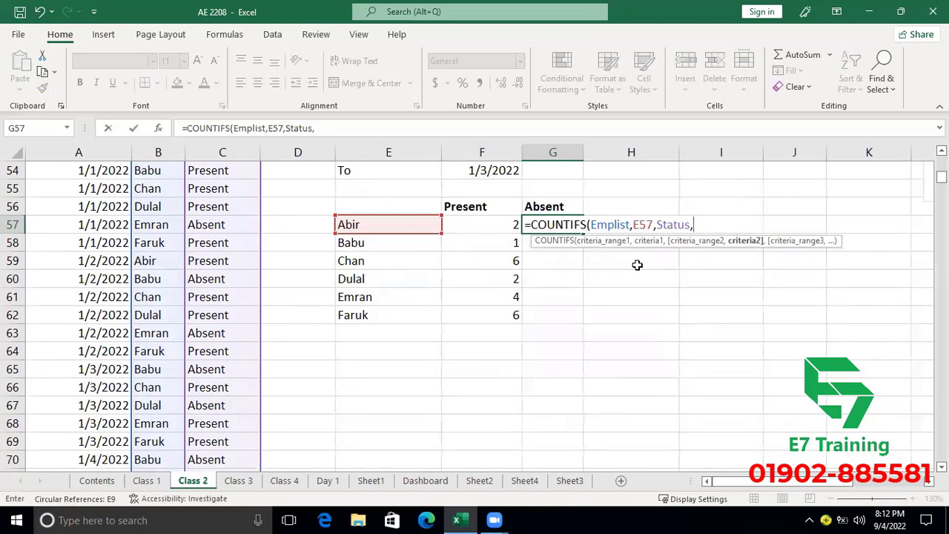
pyautogui.press('Up')
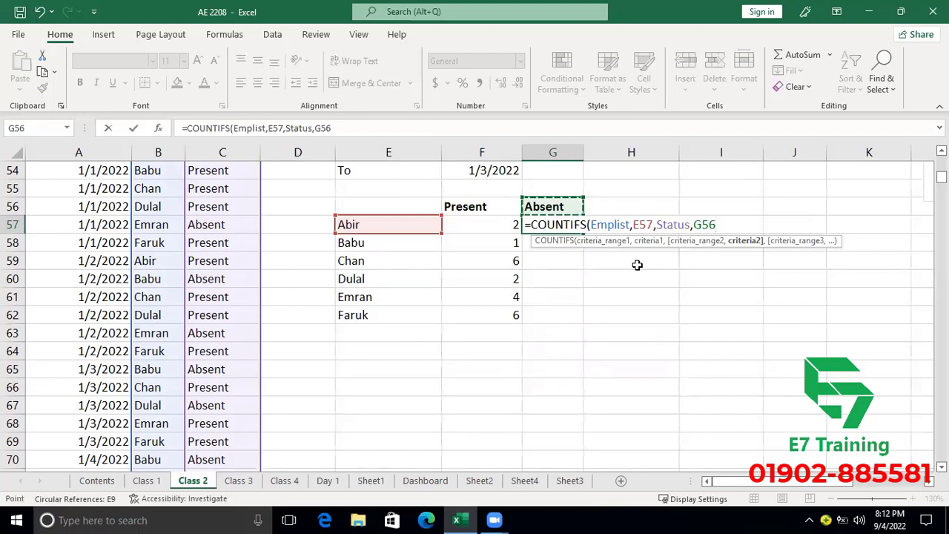
pyautogui.press('F4')
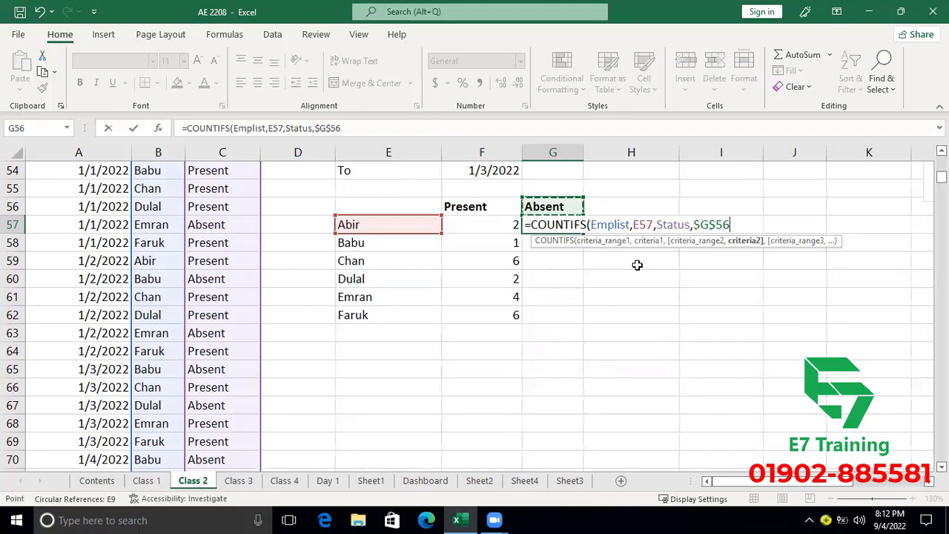
pyautogui.press('Return')
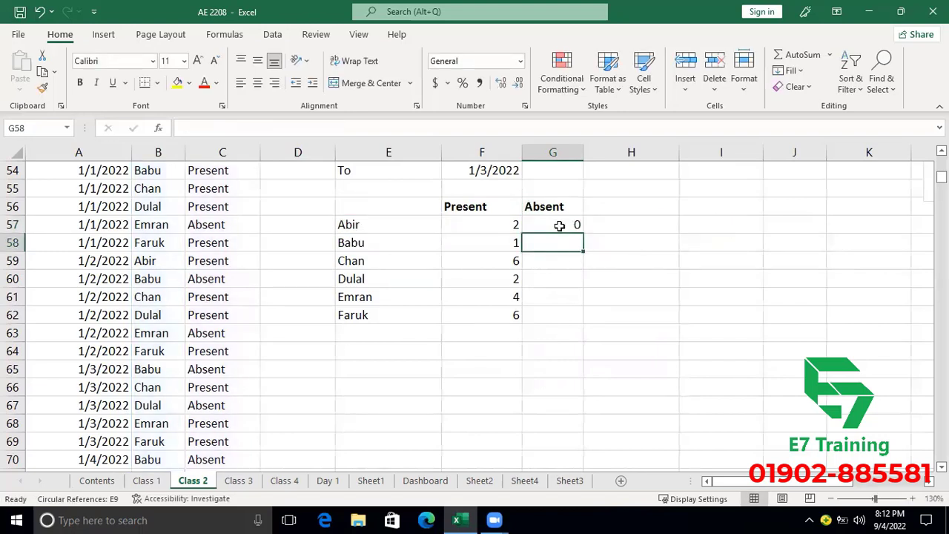
# Step: Review the COUNTIFS formula in G57 and fill it down through G62
pyautogui.click(557, 225)
pyautogui.doubleClick(563, 225)
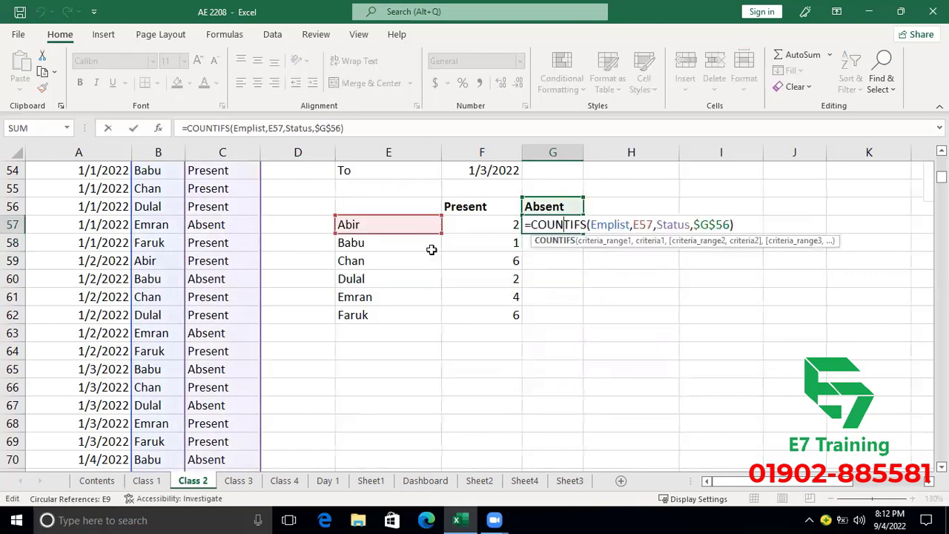
pyautogui.click(682, 224)
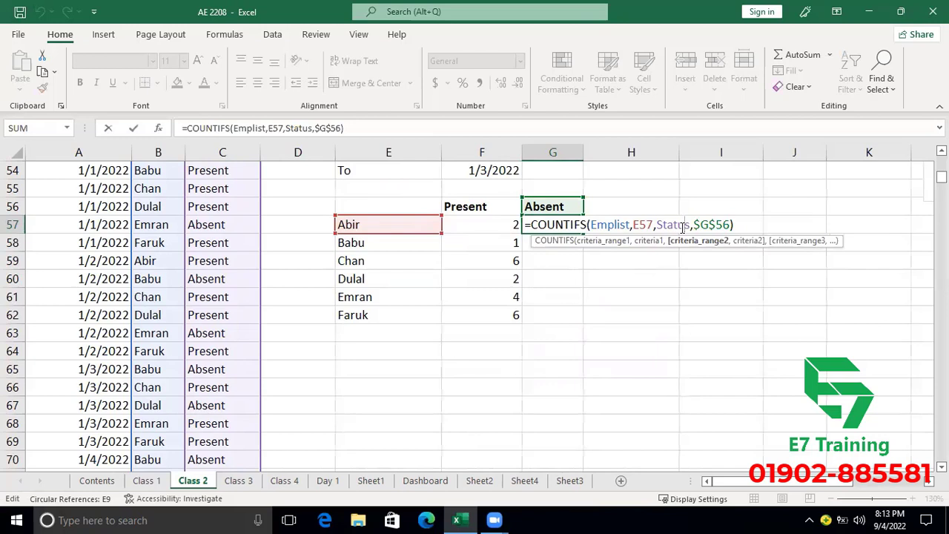
pyautogui.press('Return')
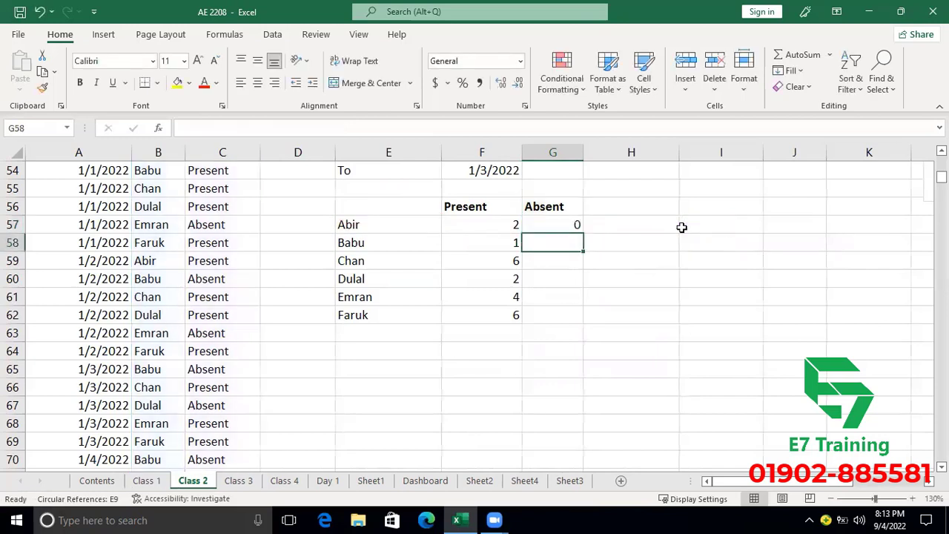
pyautogui.click(573, 224)
pyautogui.moveTo(583, 241); pyautogui.dragTo(576, 321)
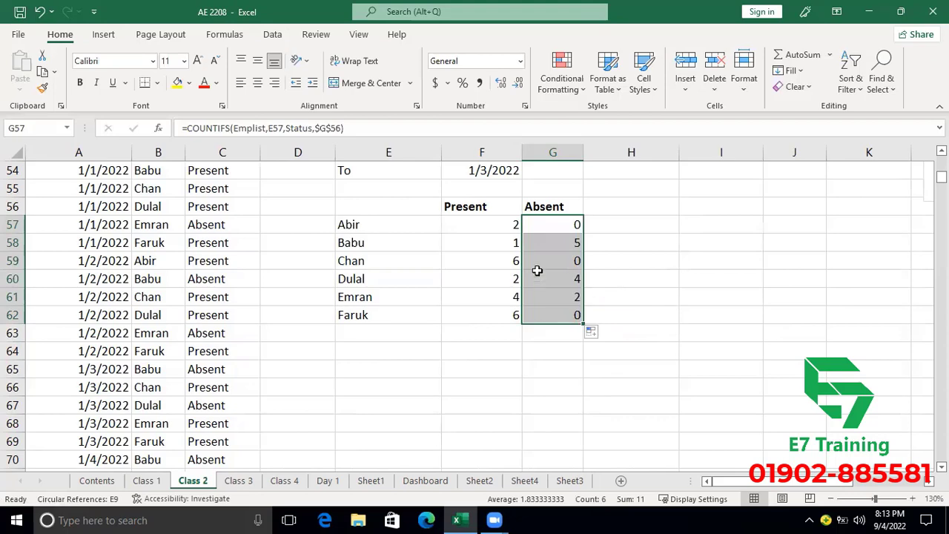
# Step: Examine the From and To dates in F53:F54 together with the Present and Absent counts in F57:G62
pyautogui.scroll(1, 538, 259)
pyautogui.moveTo(492, 279); pyautogui.dragTo(570, 362)
pyautogui.click(480, 220)
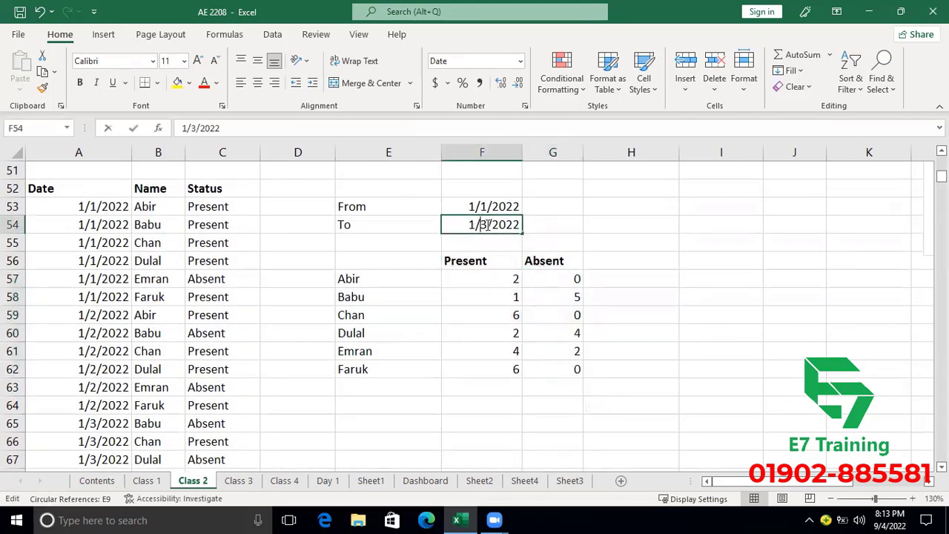
pyautogui.click(543, 223)
pyautogui.moveTo(493, 207); pyautogui.dragTo(500, 229)
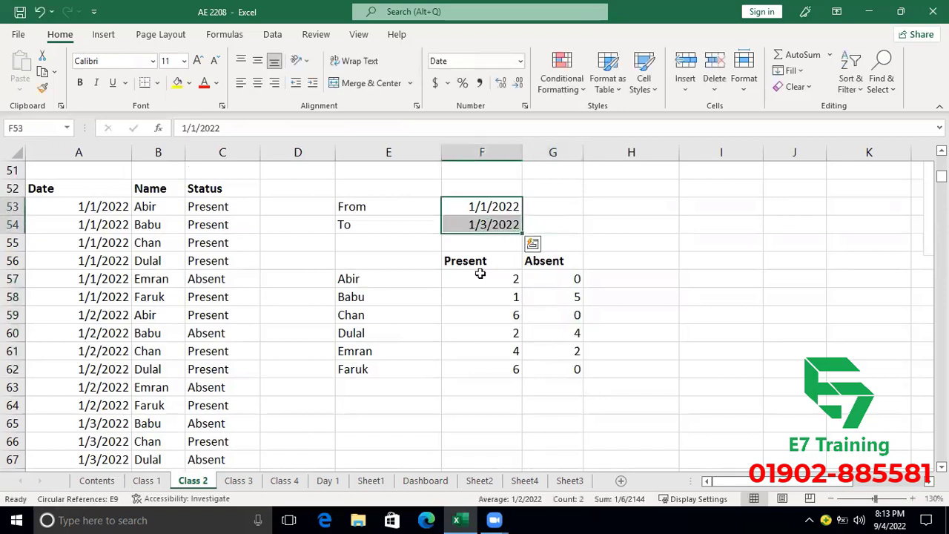
pyautogui.moveTo(481, 273); pyautogui.dragTo(577, 365)
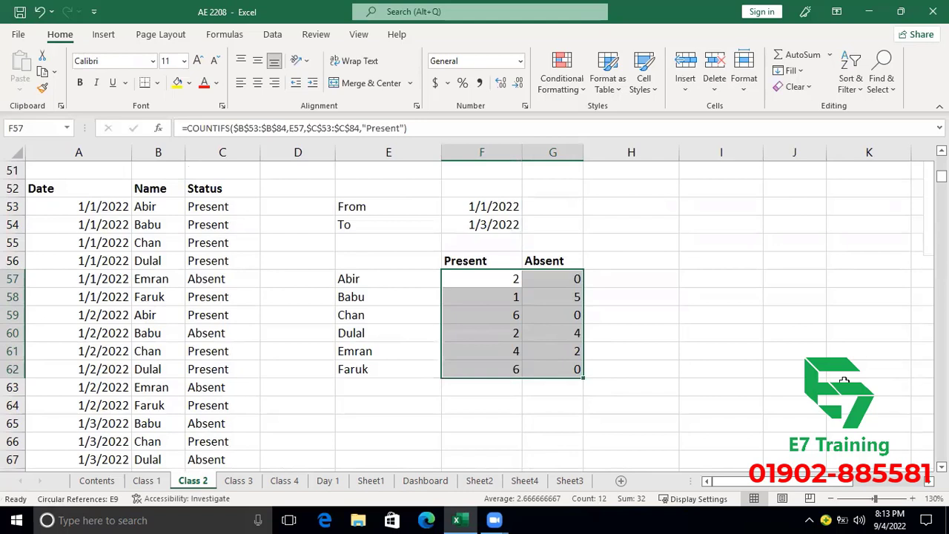
# Step: Add the Date range A53:A84 as the third criteria range in the F57 COUNTIFS formula
pyautogui.doubleClick(494, 278)
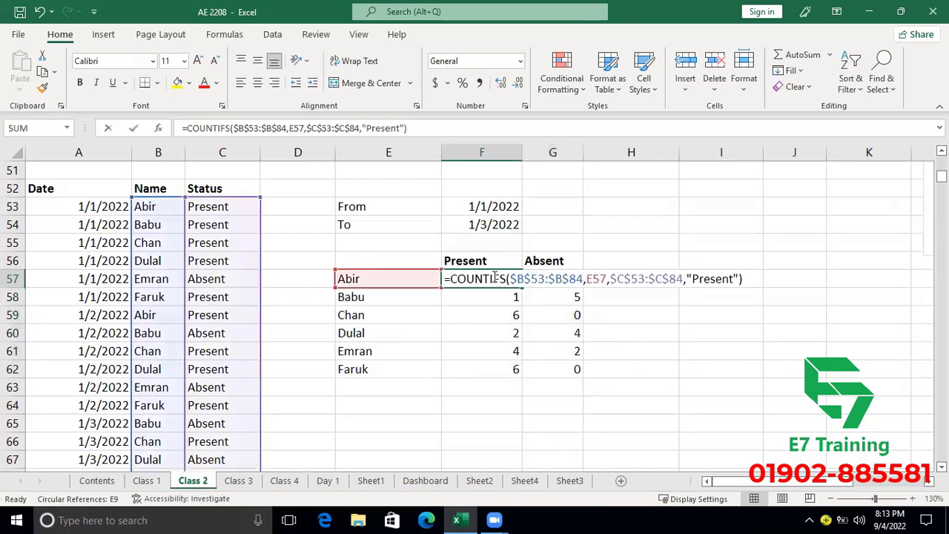
pyautogui.click(739, 280)
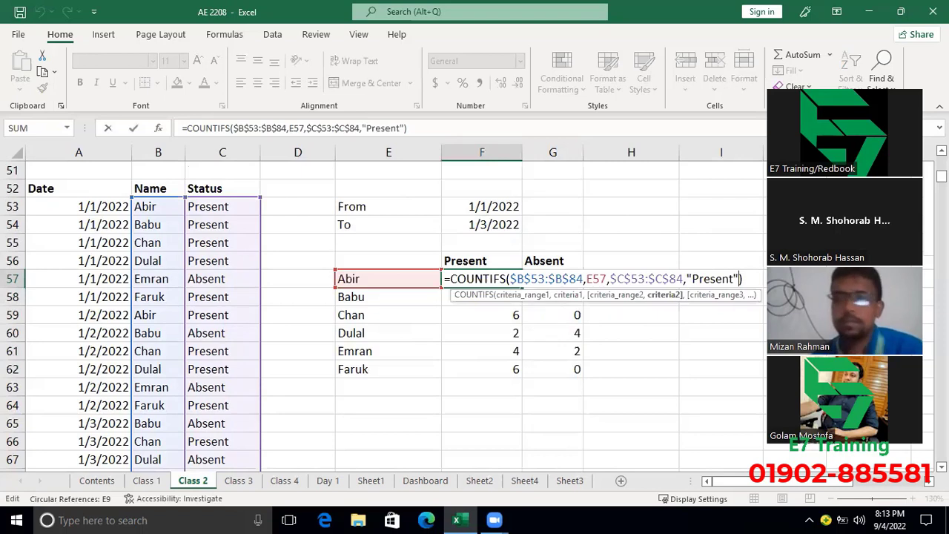
pyautogui.write(',')
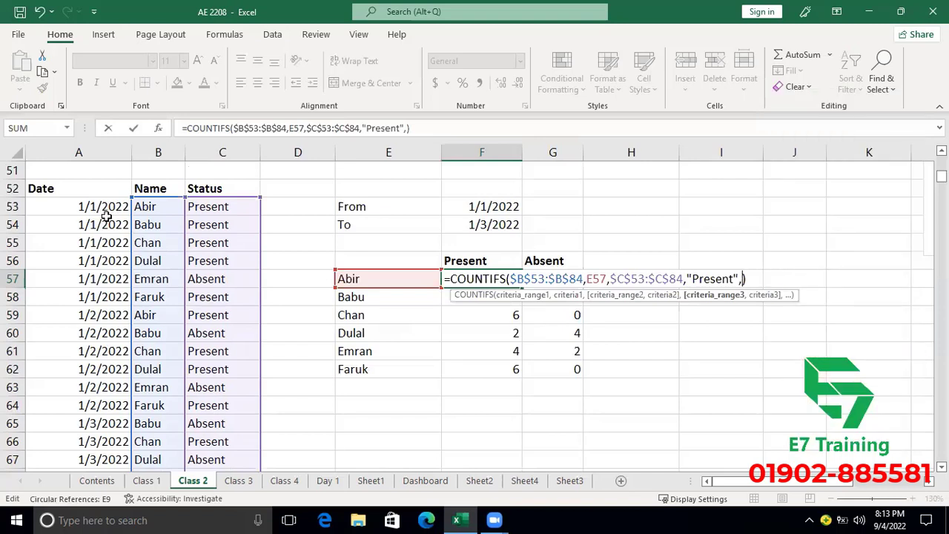
pyautogui.click(104, 207)
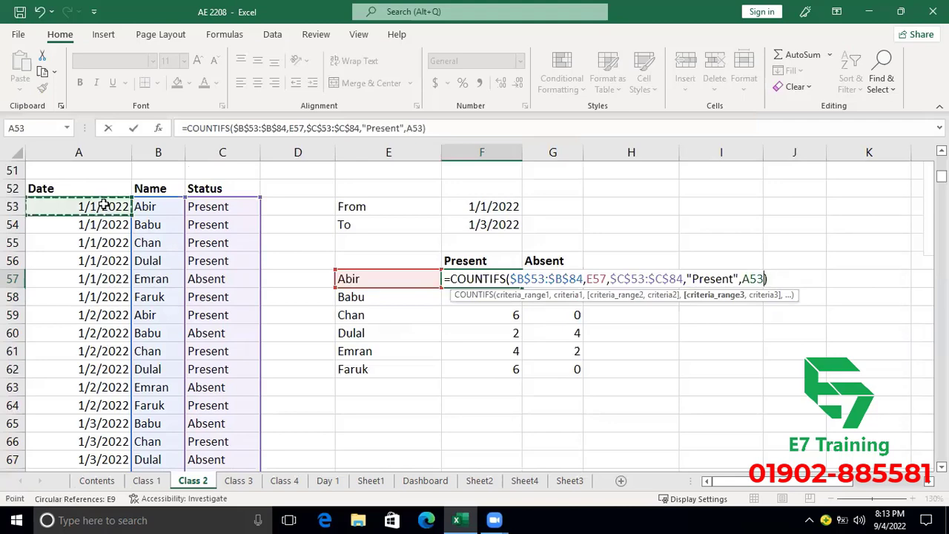
pyautogui.hotkey('ctrl', 'shift', 'Down')
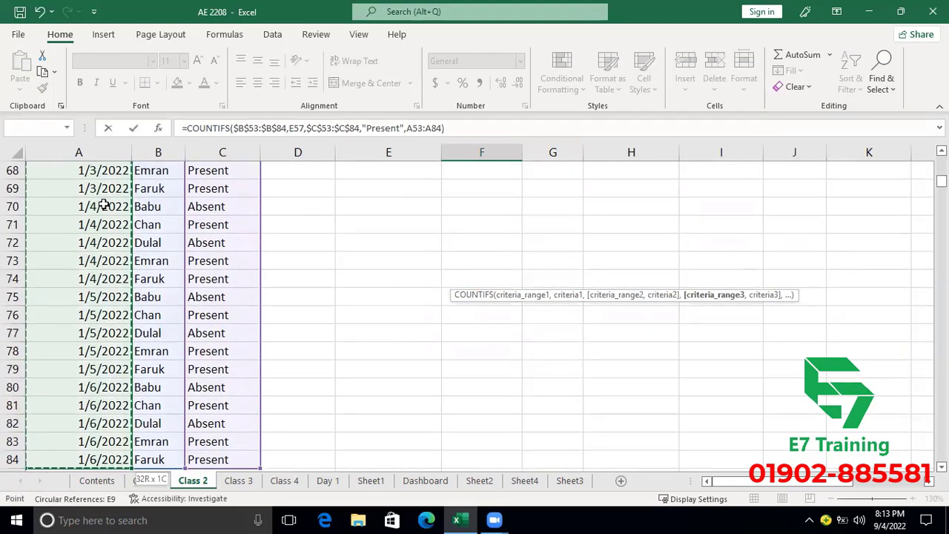
pyautogui.write(',')
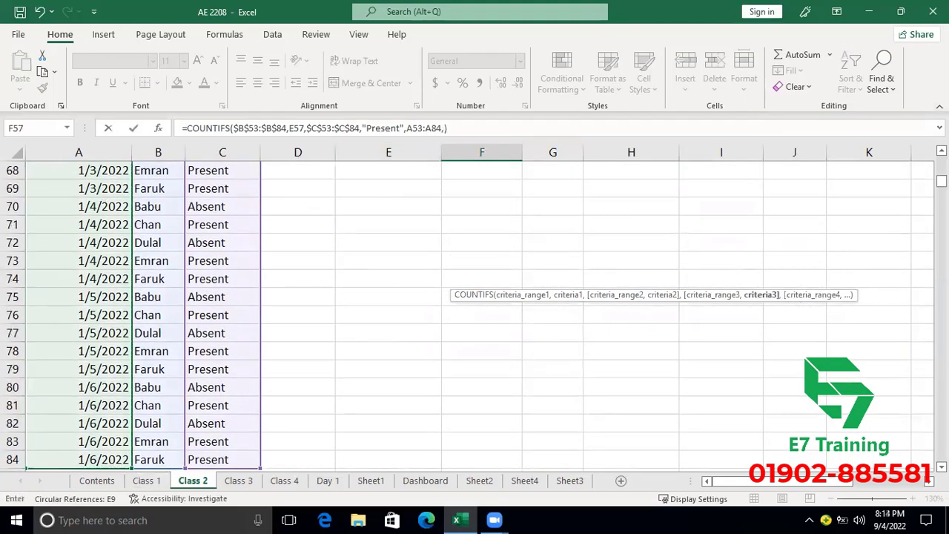
# Step: Complete the F57 formula's third criterion as ">="&F53 so that it counts dates from the From date onward
pyautogui.scroll(7, 475, 311)
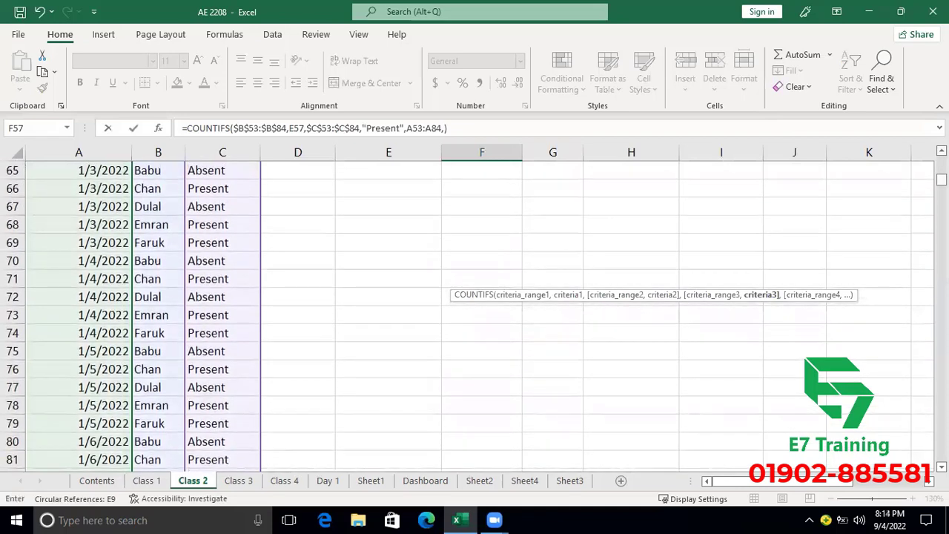
pyautogui.scroll(1, 865, 186)
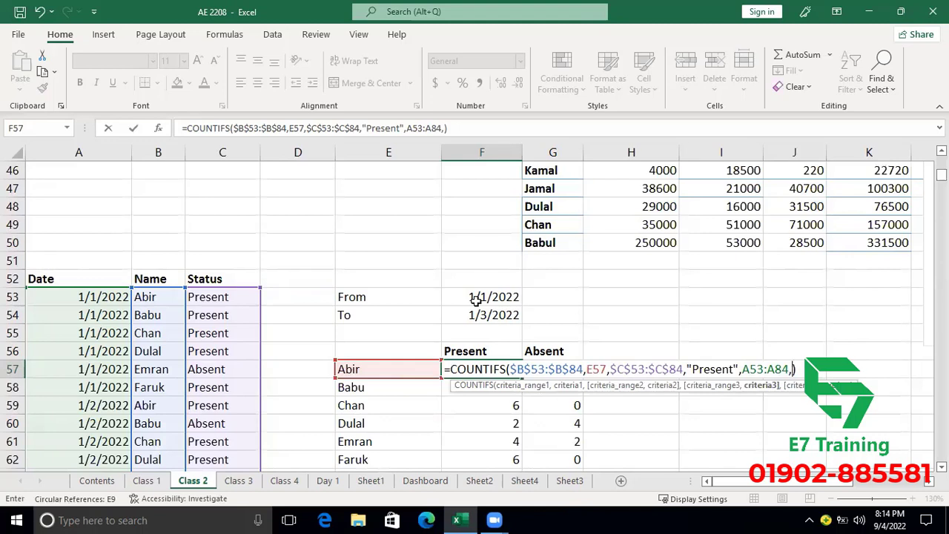
pyautogui.write('>=')
pyautogui.click(482, 296)
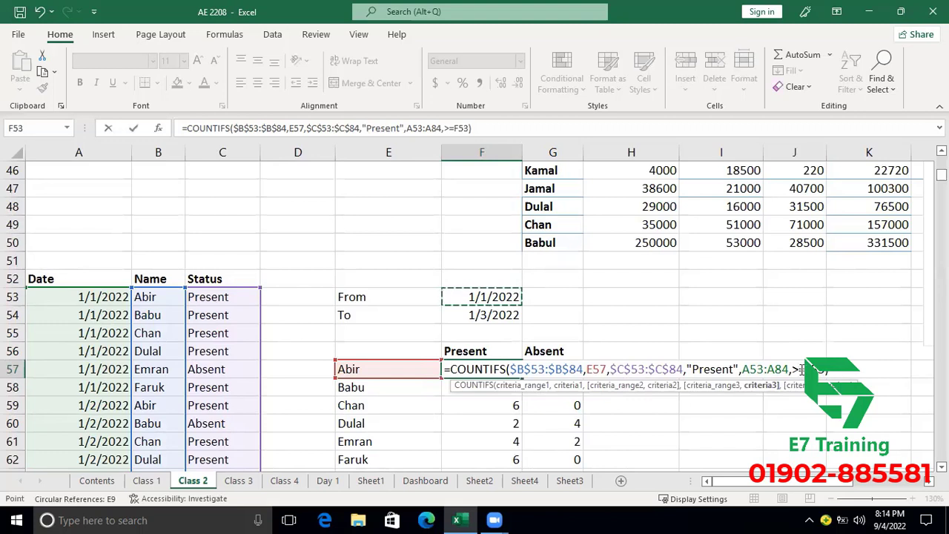
pyautogui.click(796, 369)
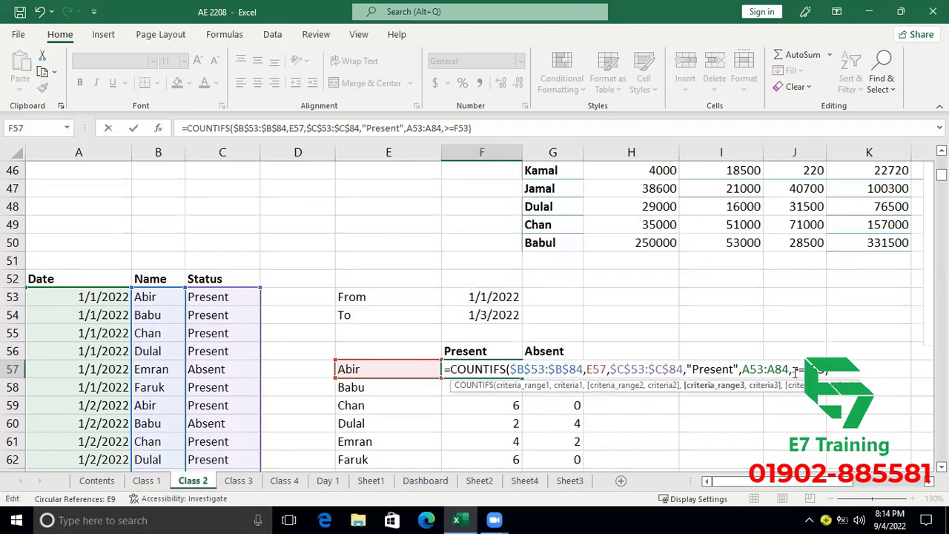
pyautogui.write('">=')
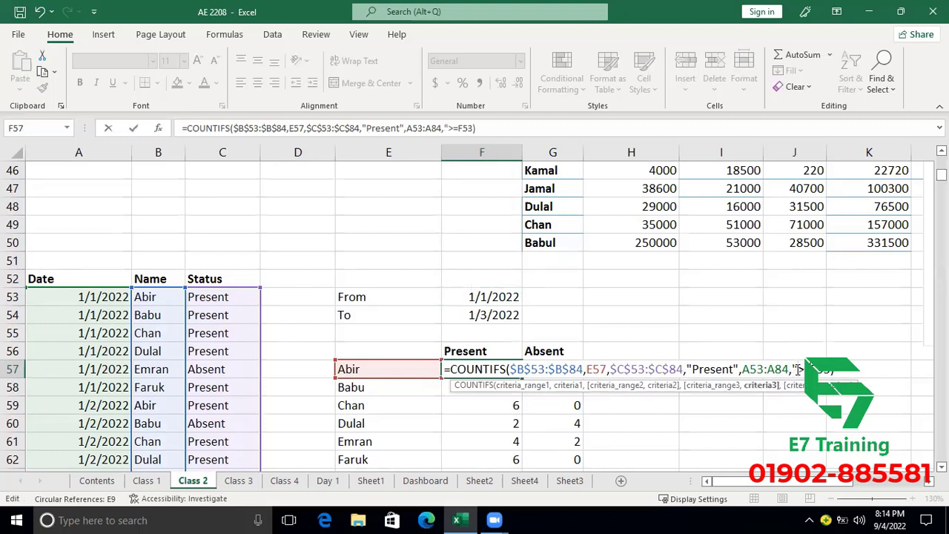
pyautogui.write('"&')
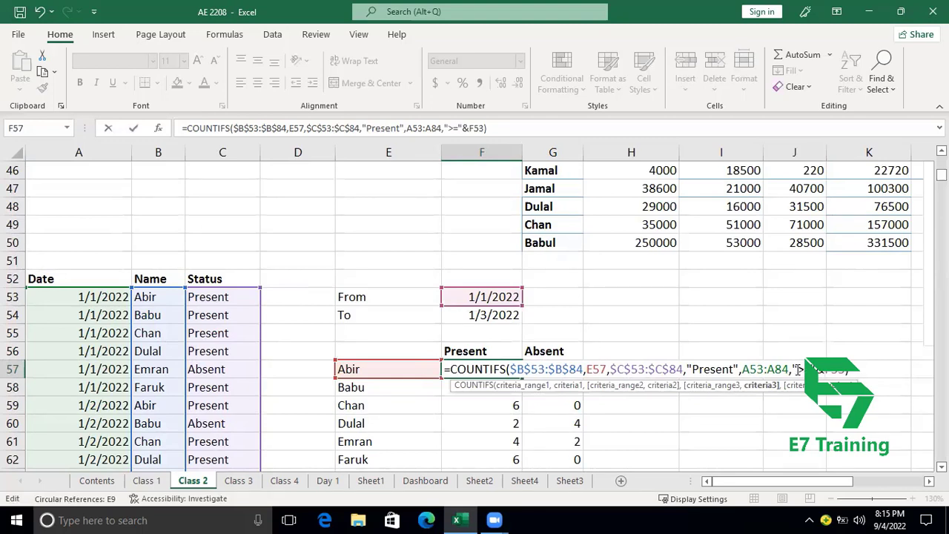
pyautogui.moveTo(793, 369); pyautogui.dragTo(813, 369)
pyautogui.click(831, 373)
pyautogui.press('Return')
# Step: Fill the F57 Present formula down through F62
pyautogui.click(510, 369)
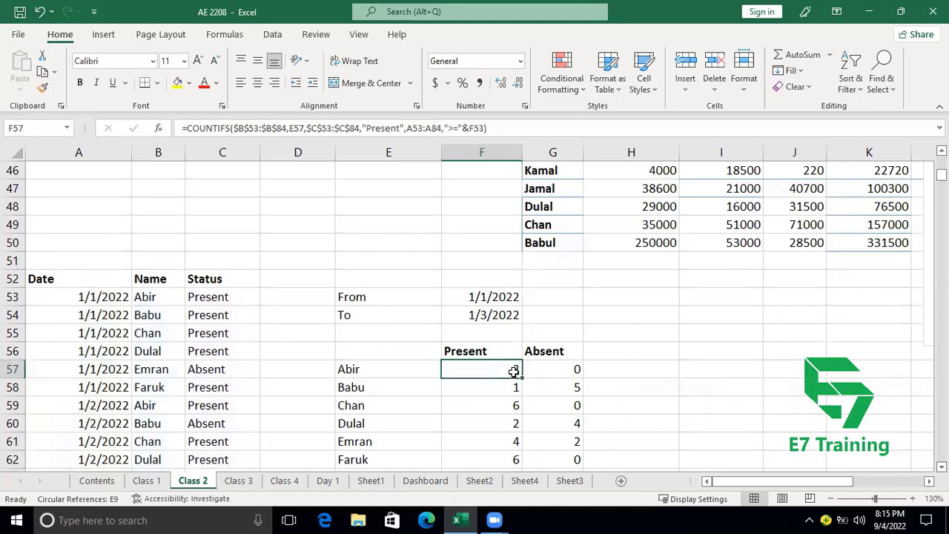
pyautogui.scroll(-1, 522, 367)
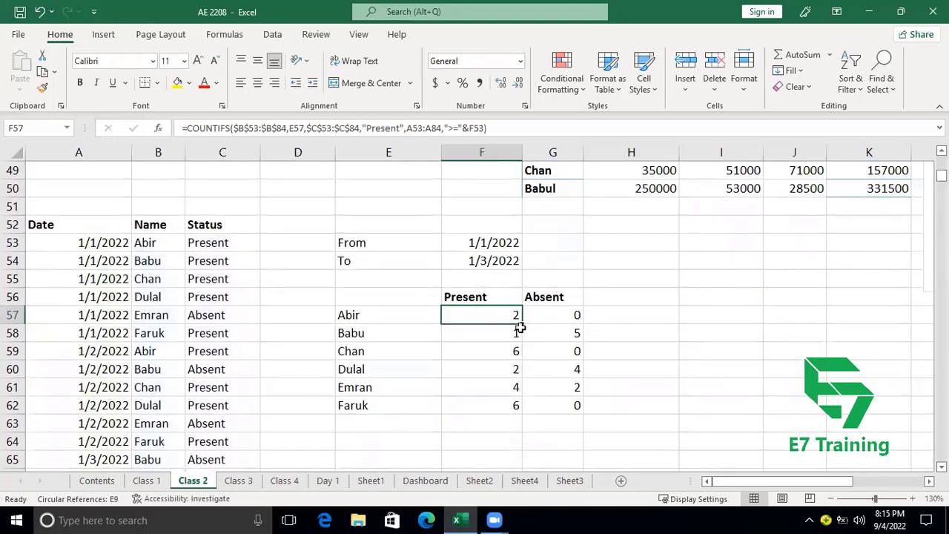
pyautogui.moveTo(523, 326); pyautogui.dragTo(520, 412)
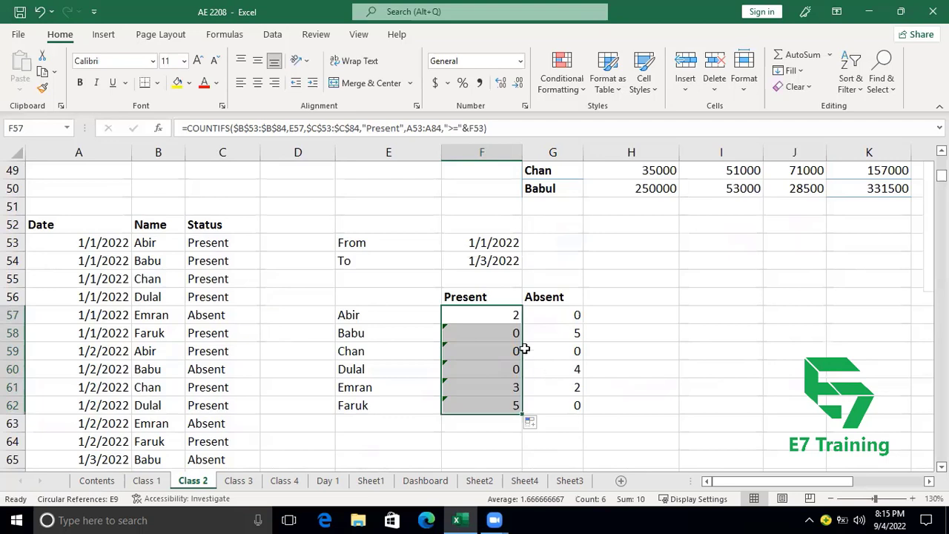
# Step: Make the Date range and From date references absolute in the F57 formula, as $A$53:$A$84 and $F$53
pyautogui.doubleClick(504, 314)
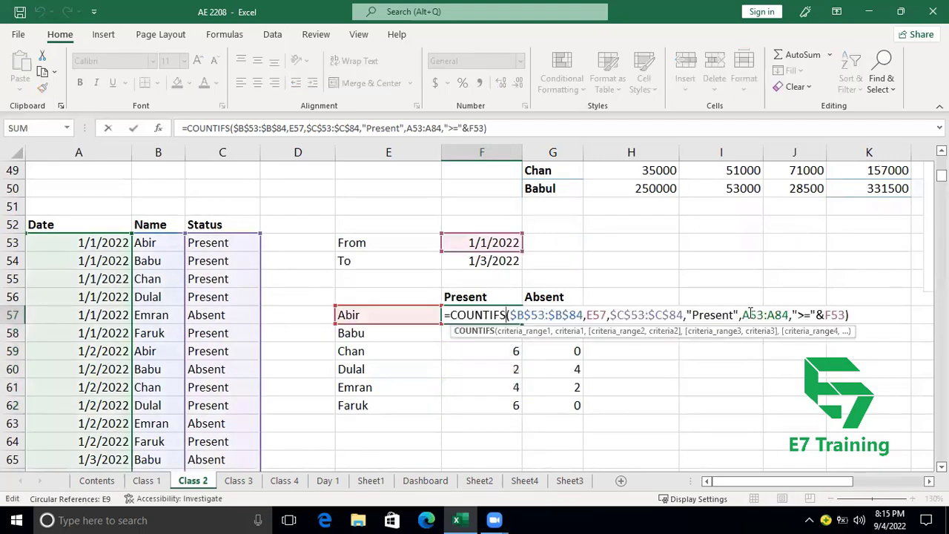
pyautogui.moveTo(742, 314); pyautogui.dragTo(788, 315)
pyautogui.press('F4')
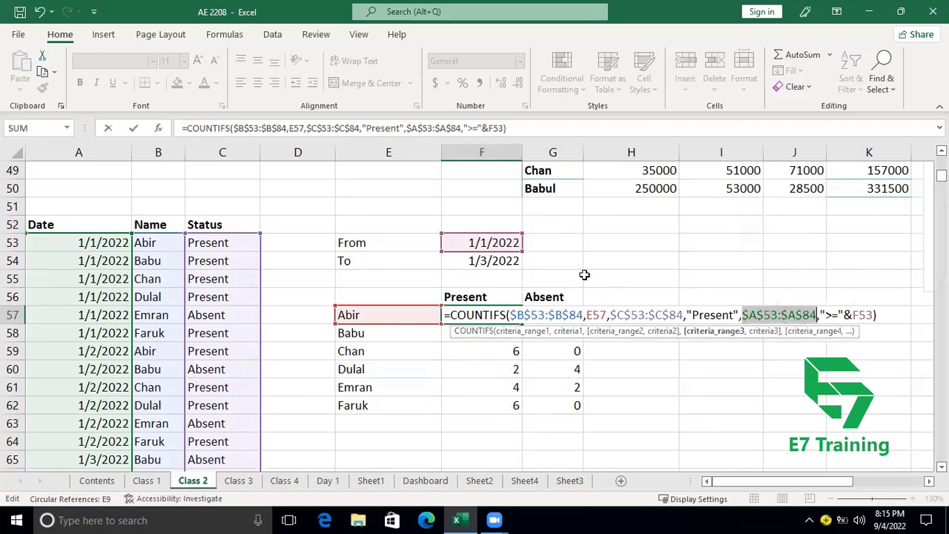
pyautogui.click(863, 316)
pyautogui.press('F4')
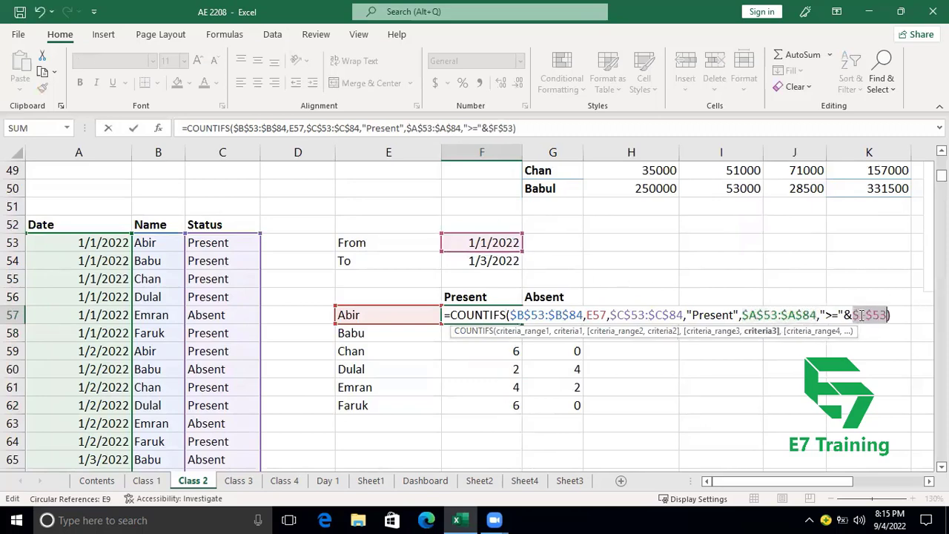
pyautogui.press('Return')
# Step: Copy the F57 formula with its absolute references down the Present column to F62
pyautogui.scroll(-1, 505, 276)
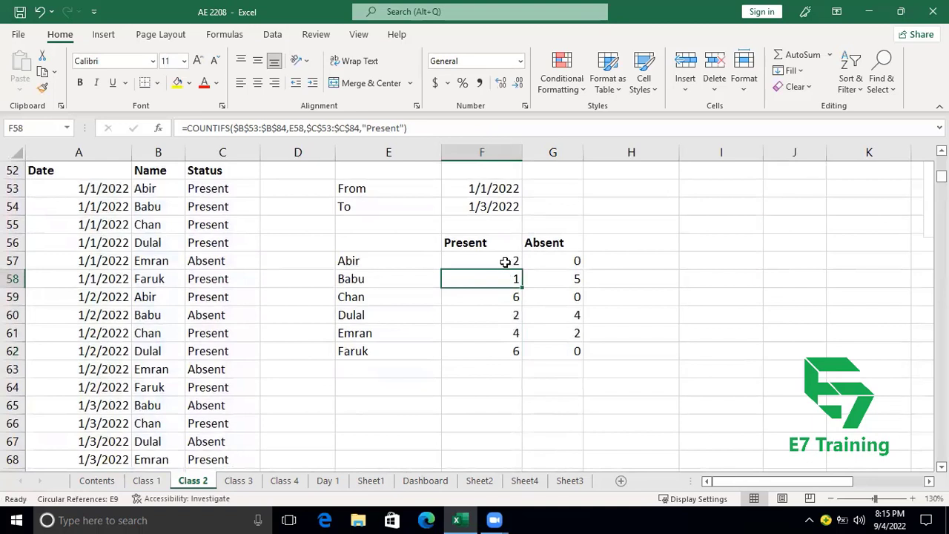
pyautogui.click(505, 261)
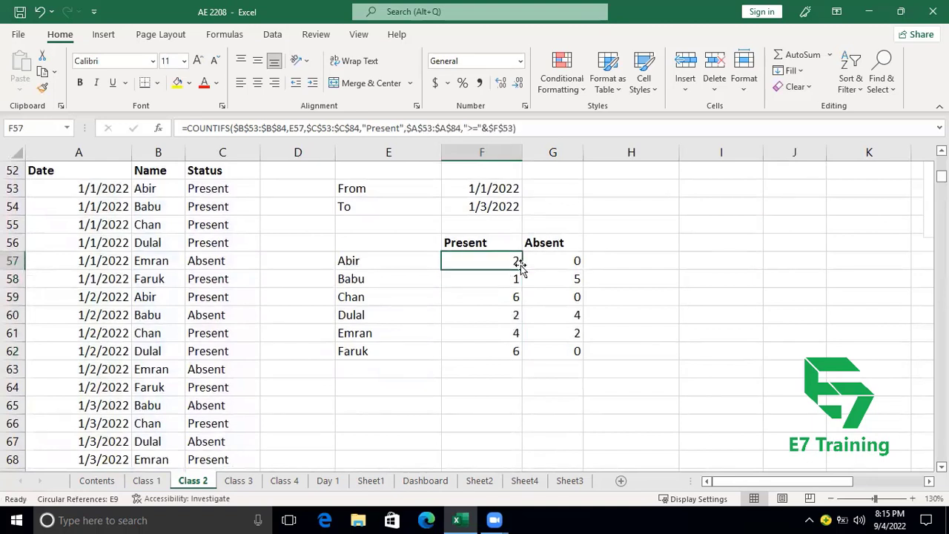
pyautogui.moveTo(521, 269); pyautogui.dragTo(524, 356)
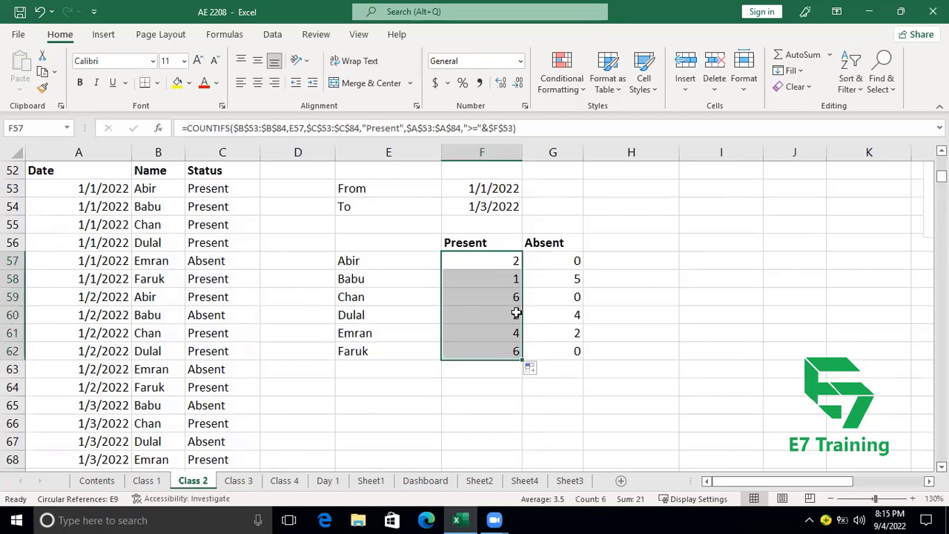
# Step: Review the COUNTIFS formula in F57 and compare it with the From and To dates in F53:F54
pyautogui.click(491, 261)
pyautogui.doubleClick(491, 261)
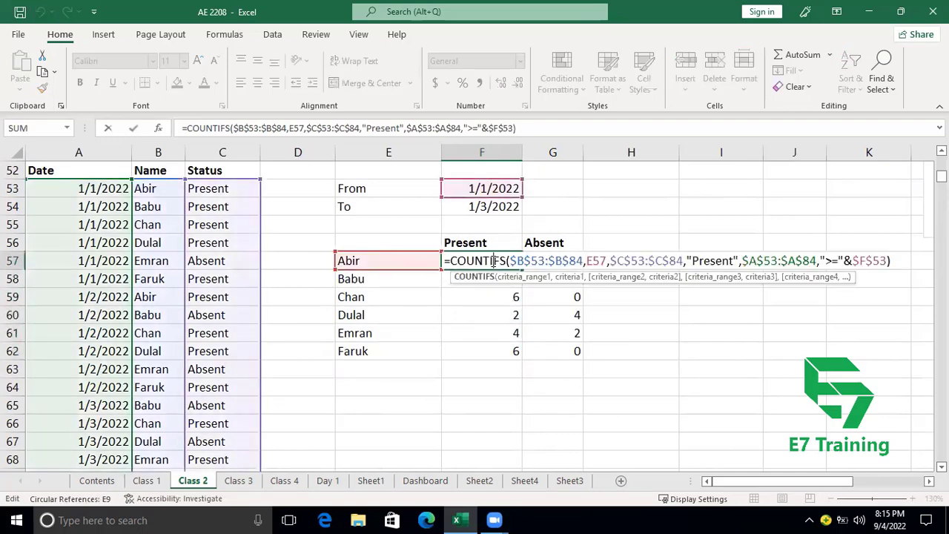
pyautogui.press('Escape')
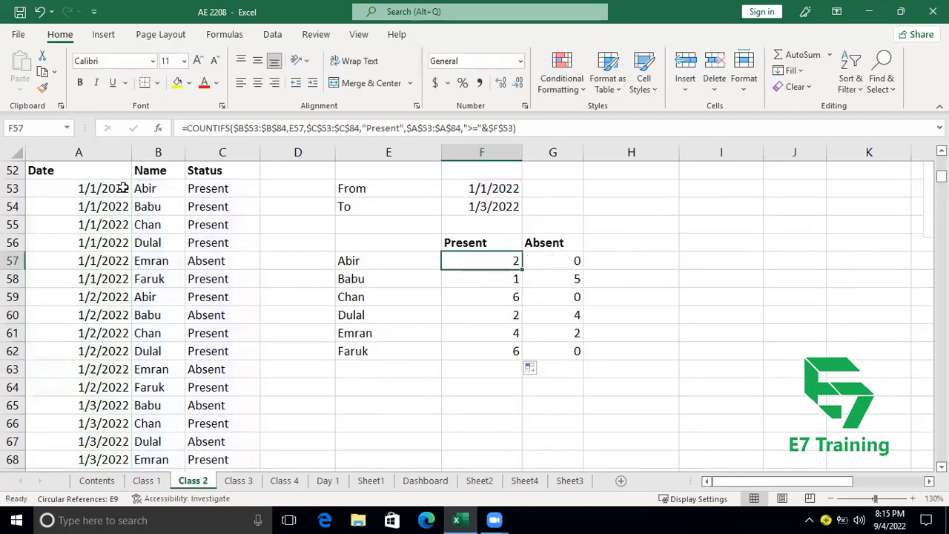
pyautogui.click(478, 189)
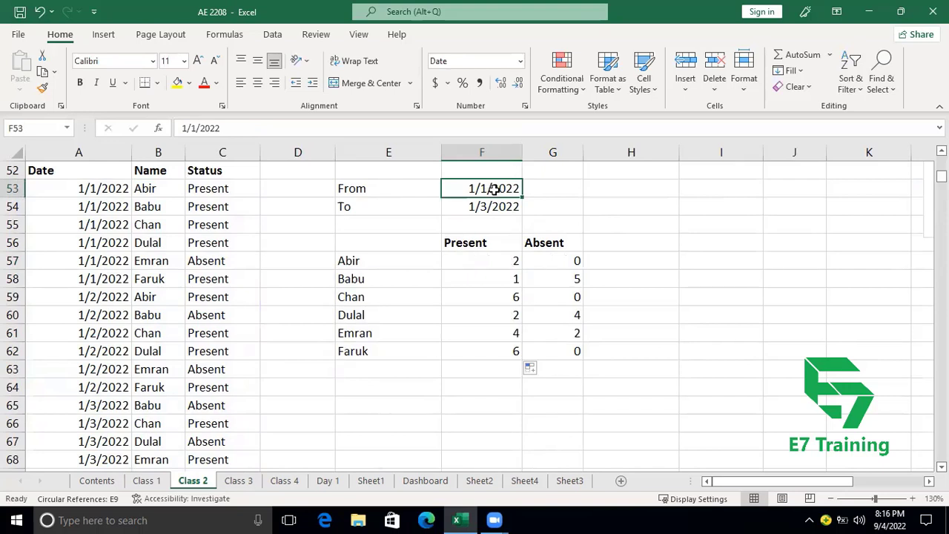
pyautogui.click(504, 207)
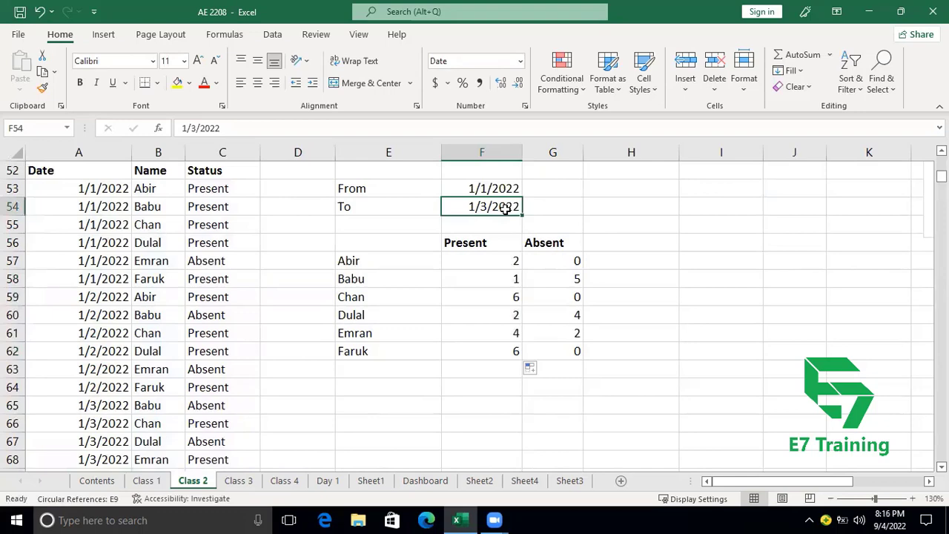
# Step: Add the Date range A53:A84 as the fourth criteria range in the F57 COUNTIFS formula
pyautogui.click(499, 259)
pyautogui.doubleClick(500, 259)
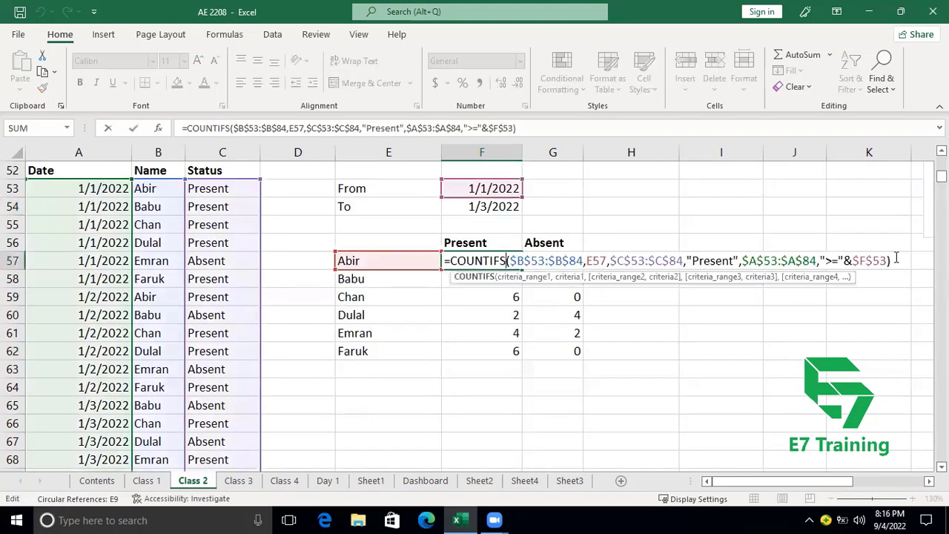
pyautogui.click(890, 260)
pyautogui.write(',')
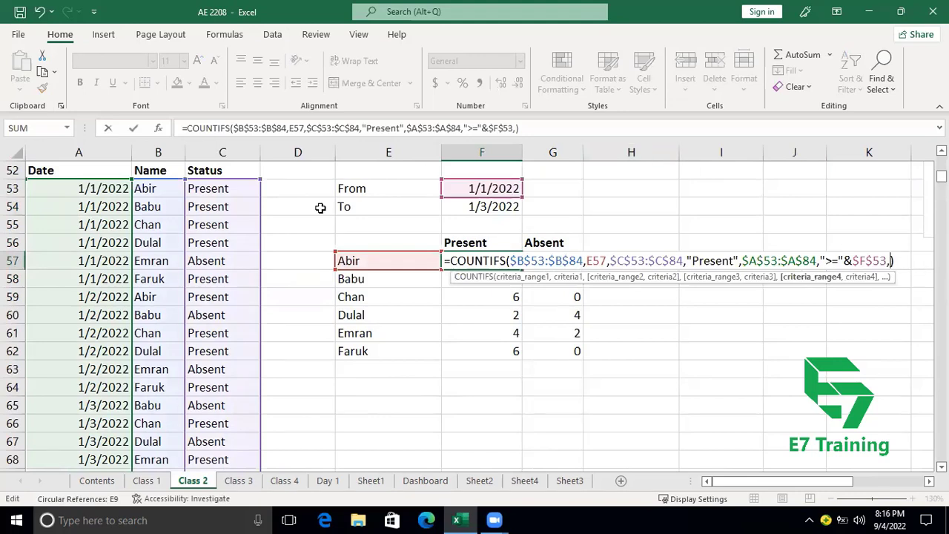
pyautogui.click(96, 189)
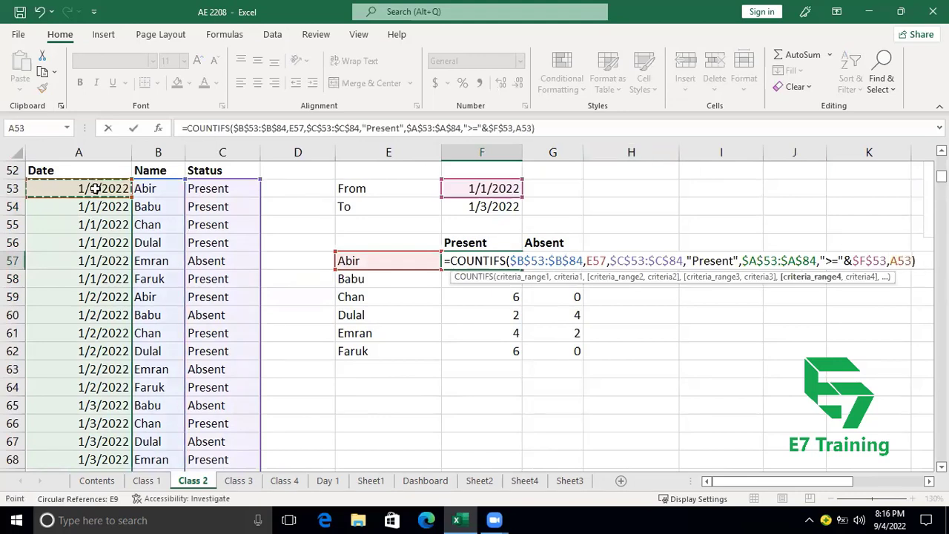
pyautogui.hotkey('ctrl', 'shift', 'Down')
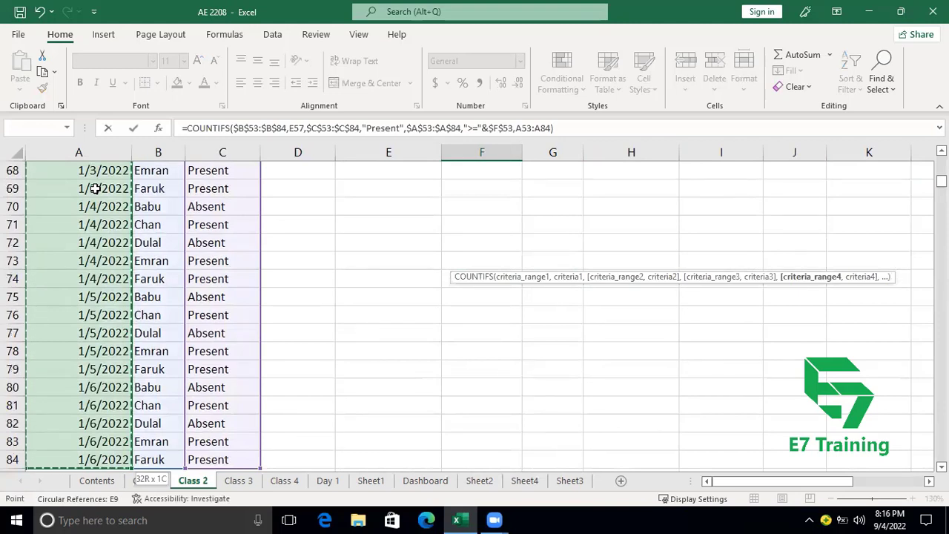
pyautogui.write(',')
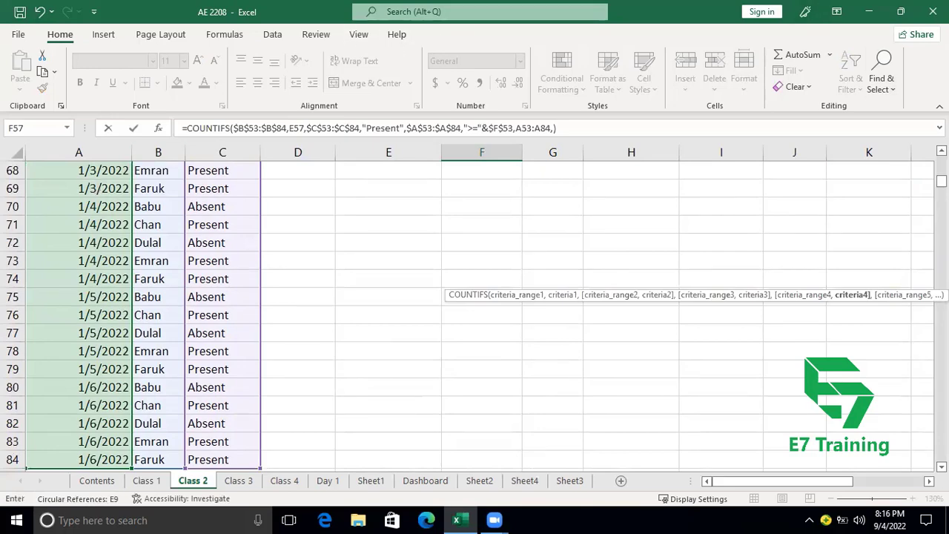
# Step: Add "<="&F54 as the fourth criterion in the F57 COUNTIFS formula, referencing the To date
pyautogui.scroll(1, 474, 312)
pyautogui.scroll(4, 475, 311)
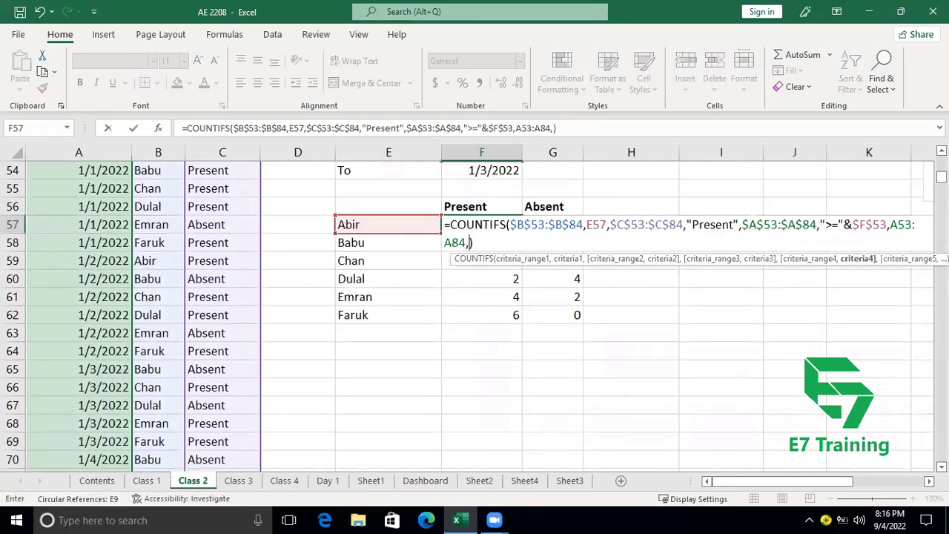
pyautogui.scroll(1, 474, 312)
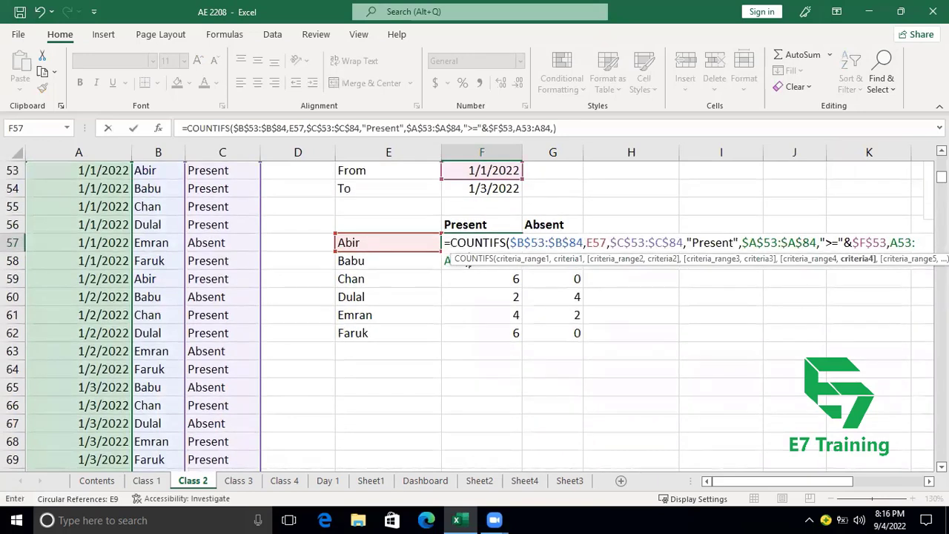
pyautogui.write('"')
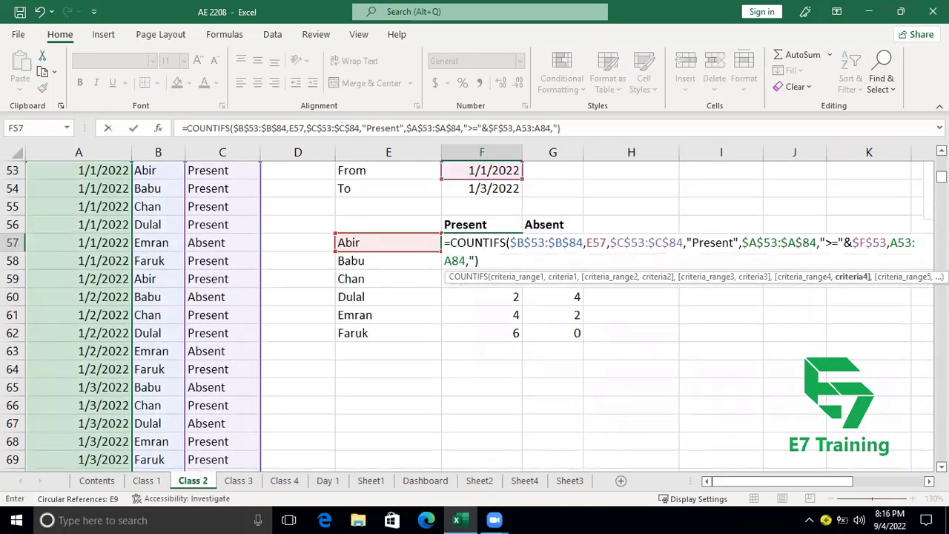
pyautogui.write('<="&')
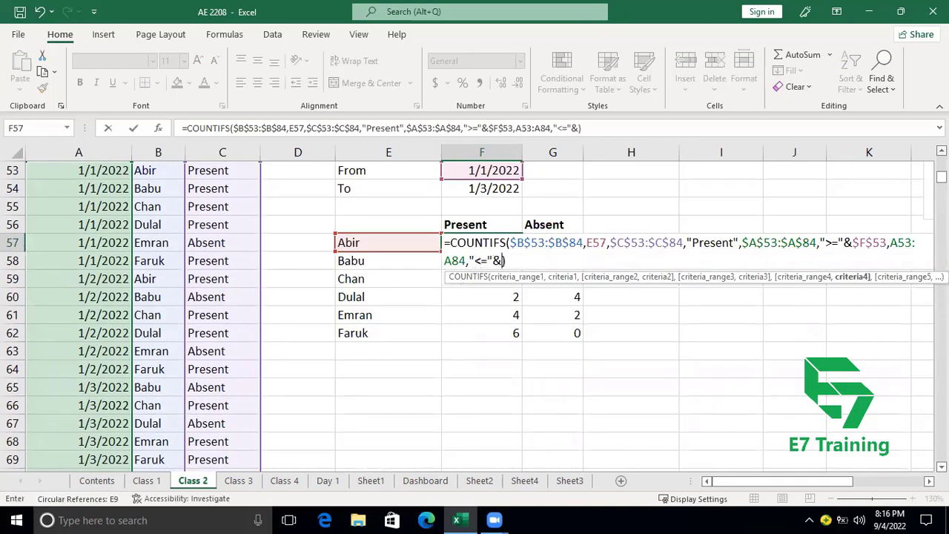
pyautogui.click(493, 188)
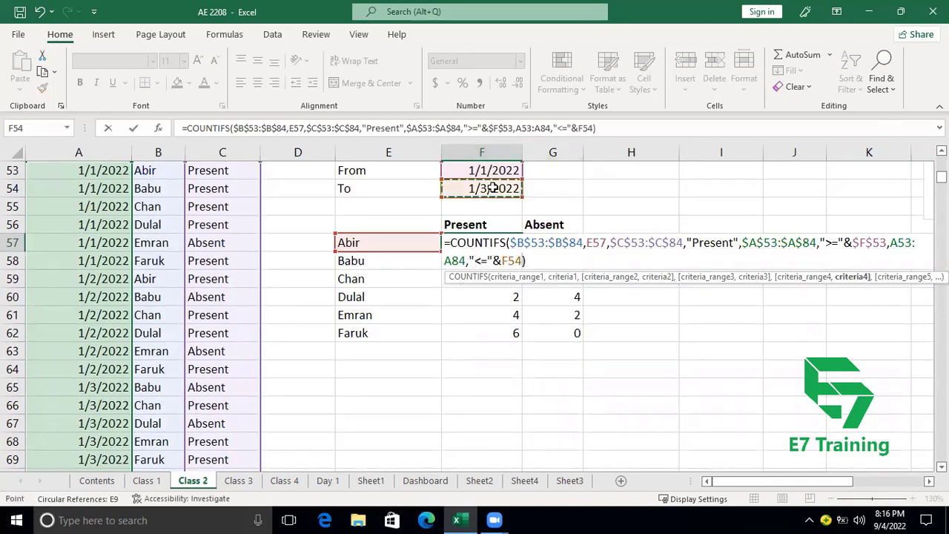
# Step: Make the fourth criteria range and the To date reference absolute in the F57 formula, as $A$53:$A$84 and $F$54
pyautogui.click(460, 262)
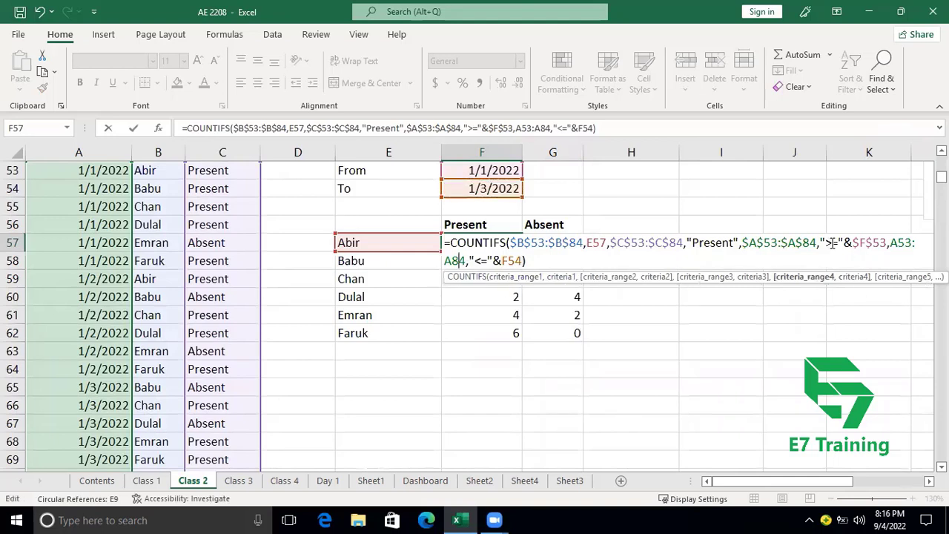
pyautogui.click(904, 242)
pyautogui.press('F4')
pyautogui.click(458, 261)
pyautogui.press('F4')
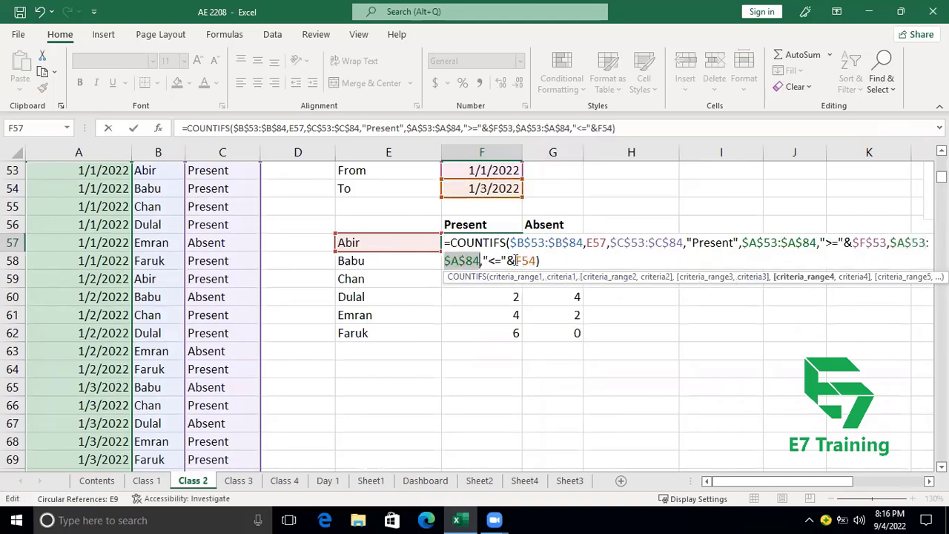
pyautogui.click(517, 261)
pyautogui.press('F4')
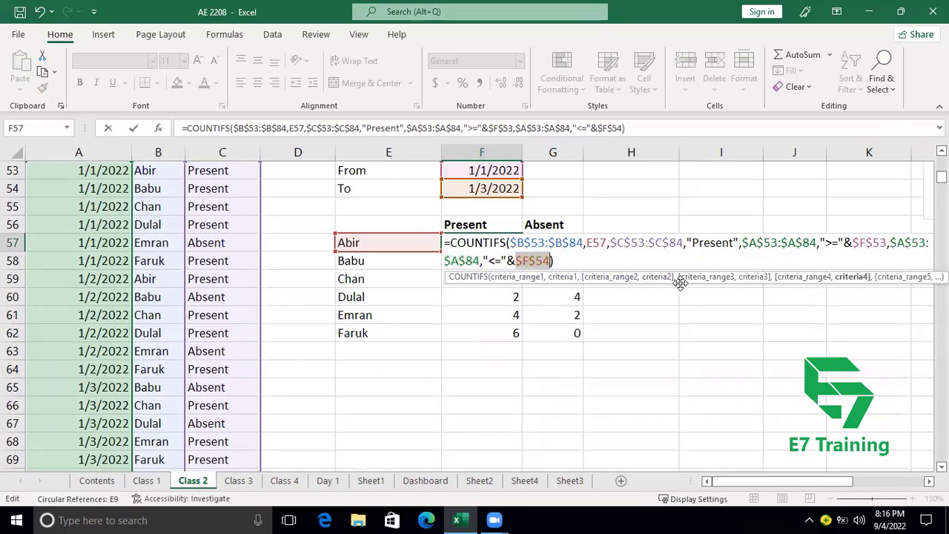
# Step: Commit the F57 formula with both date criteria and copy it down the Present column to F62
pyautogui.click(929, 481)
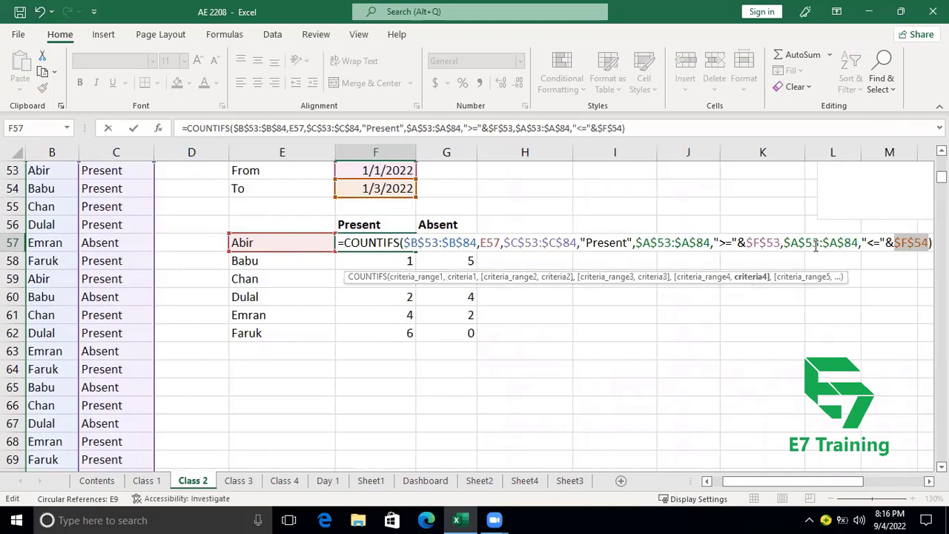
pyautogui.press('Return')
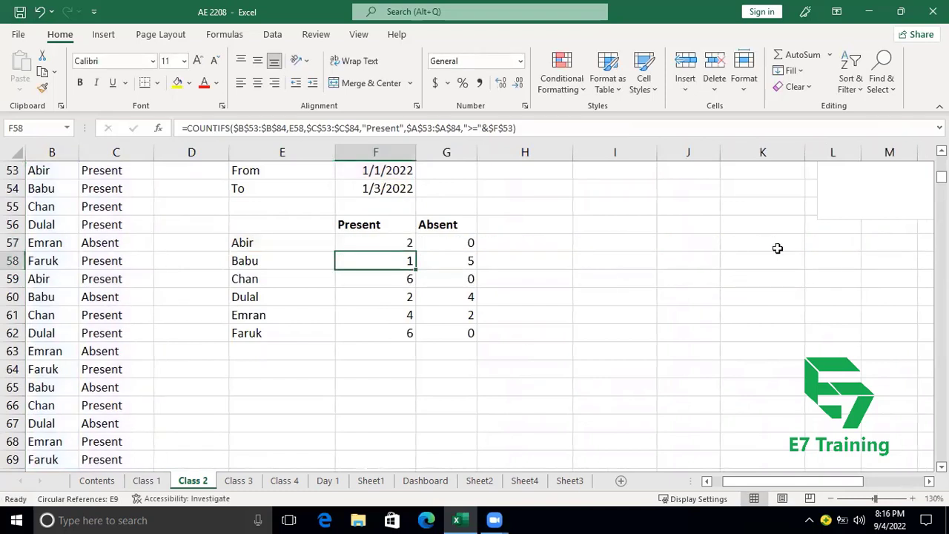
pyautogui.click(407, 242)
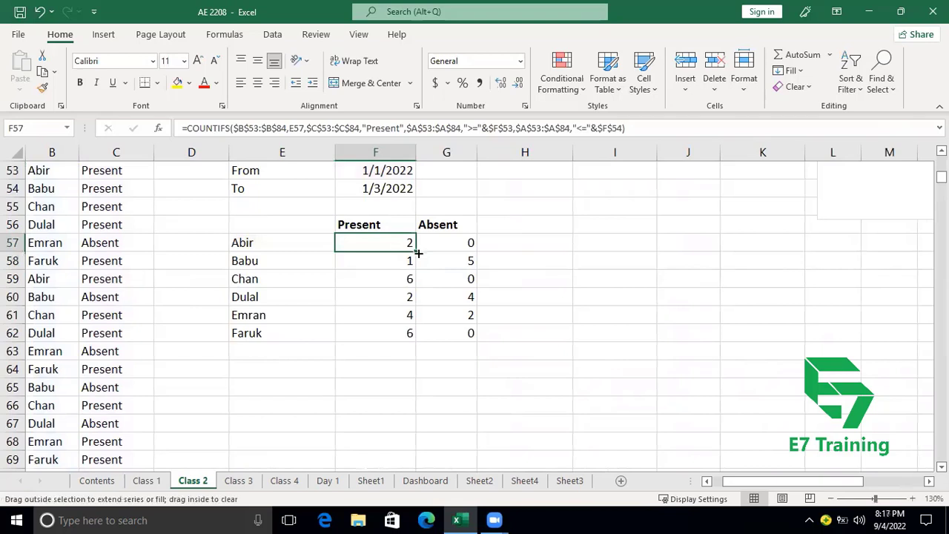
pyautogui.moveTo(418, 254); pyautogui.dragTo(418, 341)
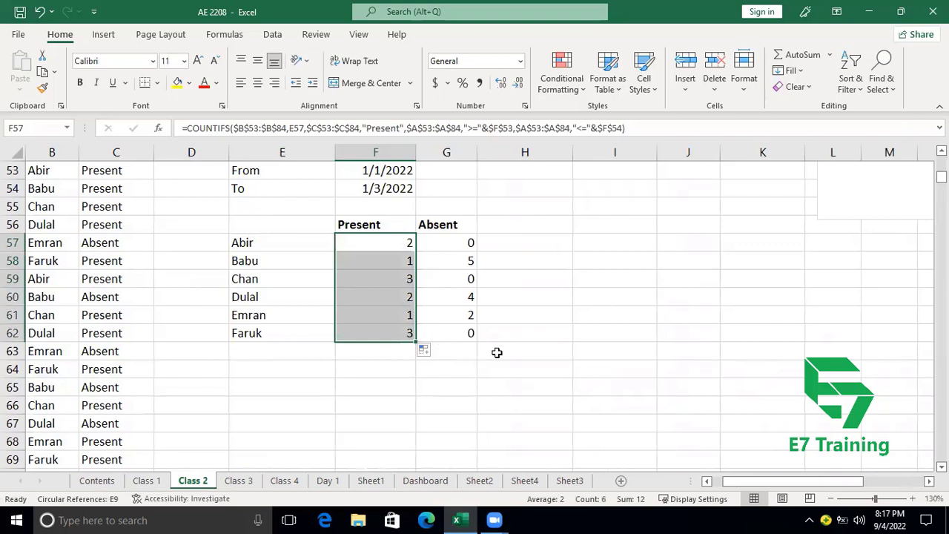
# Step: Set the To date in F54 to 1/1/2022 and check the Present counts in F57:F62
pyautogui.doubleClick(375, 190)
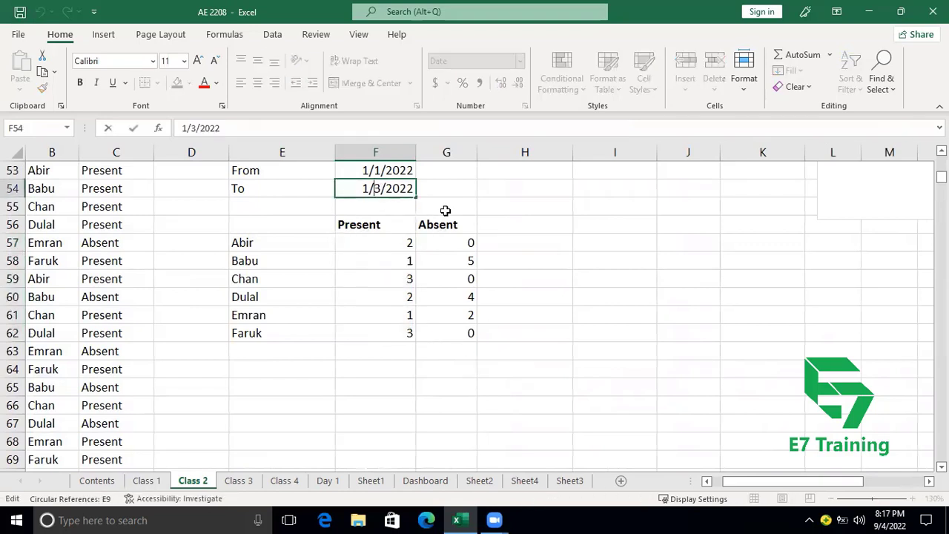
pyautogui.press('Right')
pyautogui.press('Right')
pyautogui.press('BackSpace')
pyautogui.press('BackSpace')
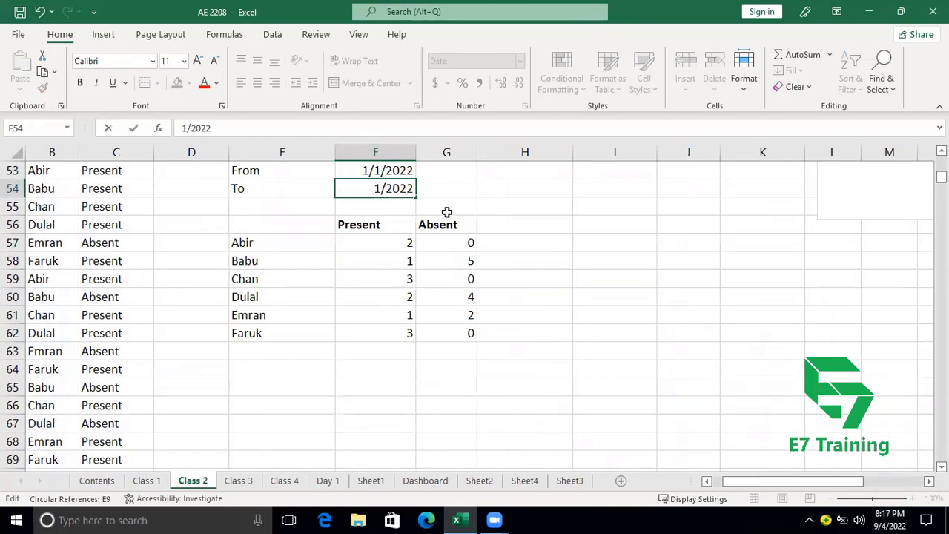
pyautogui.write('1/')
pyautogui.press('Return')
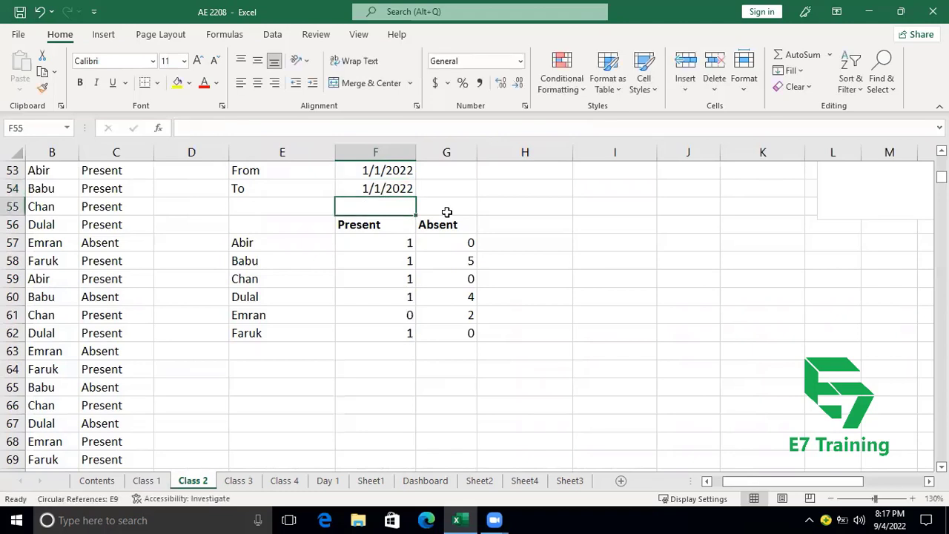
pyautogui.moveTo(403, 249); pyautogui.dragTo(400, 331)
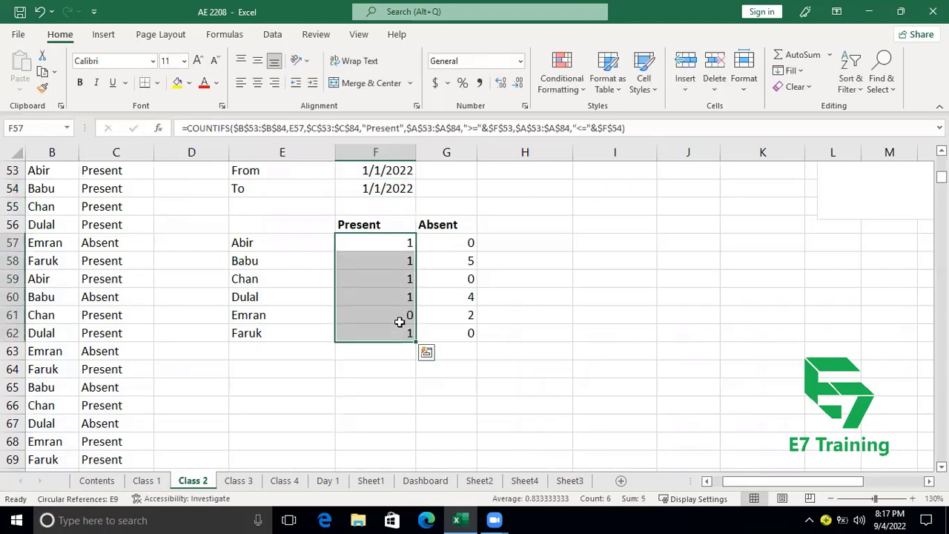
pyautogui.click(400, 318)
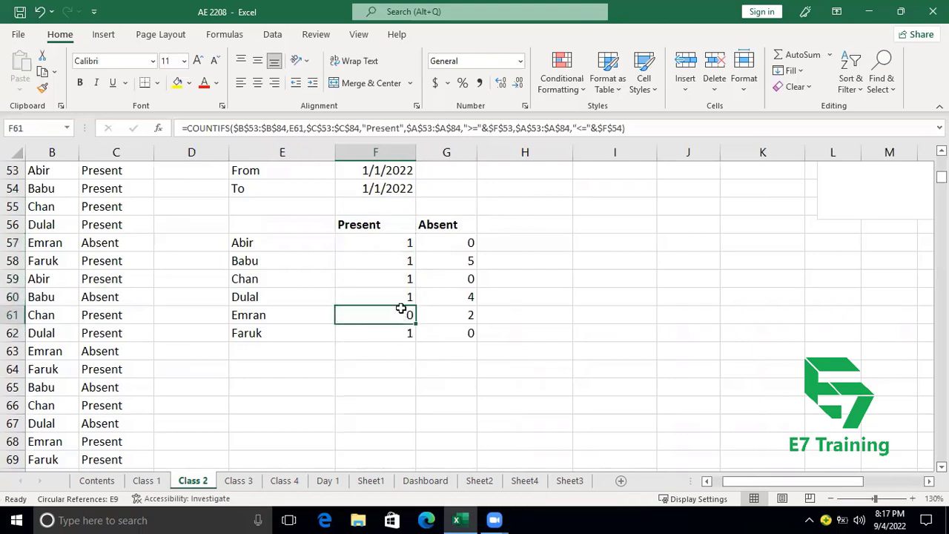
# Step: Copy the date criteria $A$53:$A$84,">="&$F$53,$A$53:$A$84,"<="&$F$54 from the F57 formula, leaving that formula as it is
pyautogui.click(460, 315)
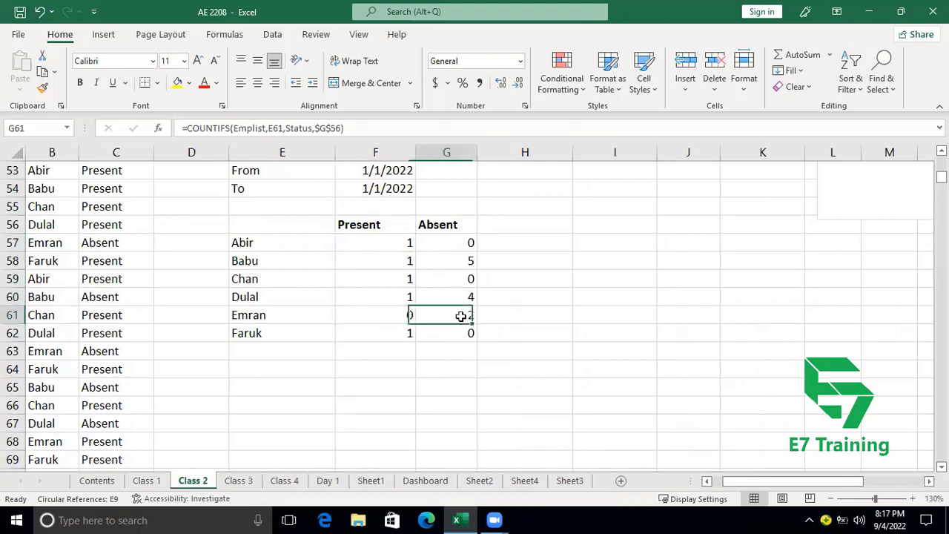
pyautogui.click(454, 244)
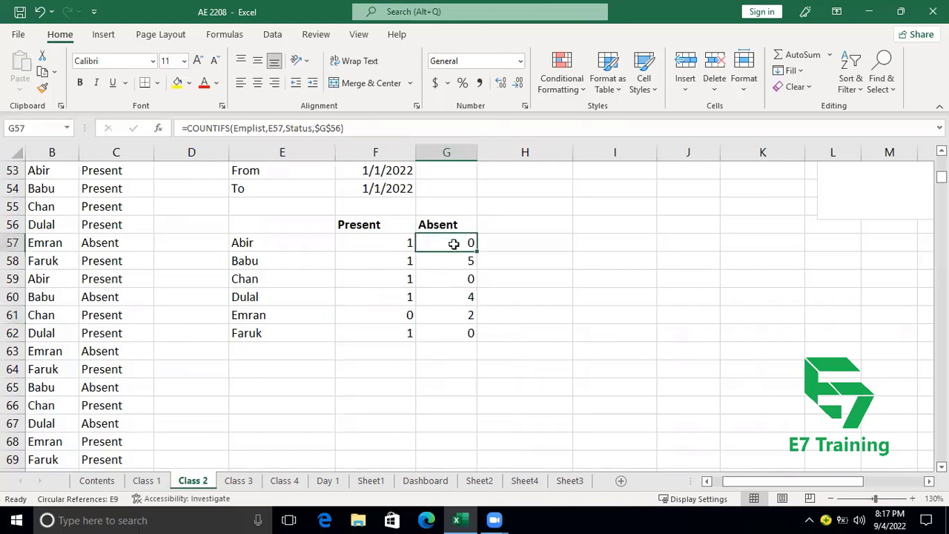
pyautogui.doubleClick(382, 244)
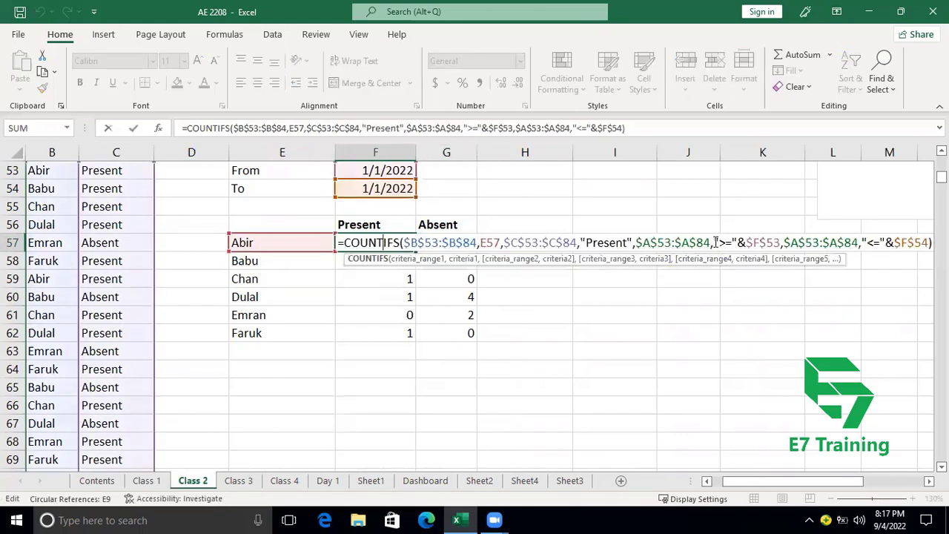
pyautogui.click(714, 243)
pyautogui.moveTo(635, 243); pyautogui.dragTo(928, 243)
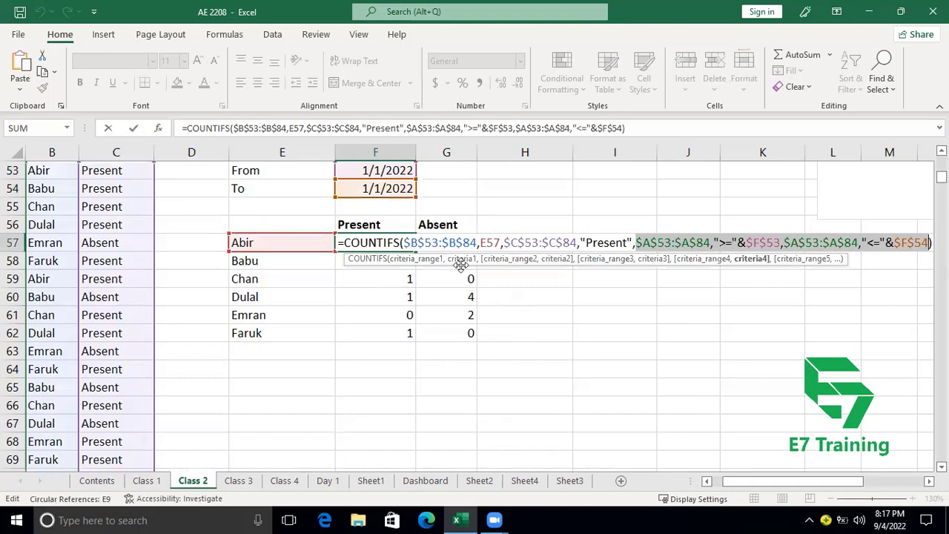
pyautogui.press('Escape')
# Step: Append the copied From and To date criteria after $G$56 in the G57 COUNTIFS formula of the Absent column
pyautogui.doubleClick(440, 242)
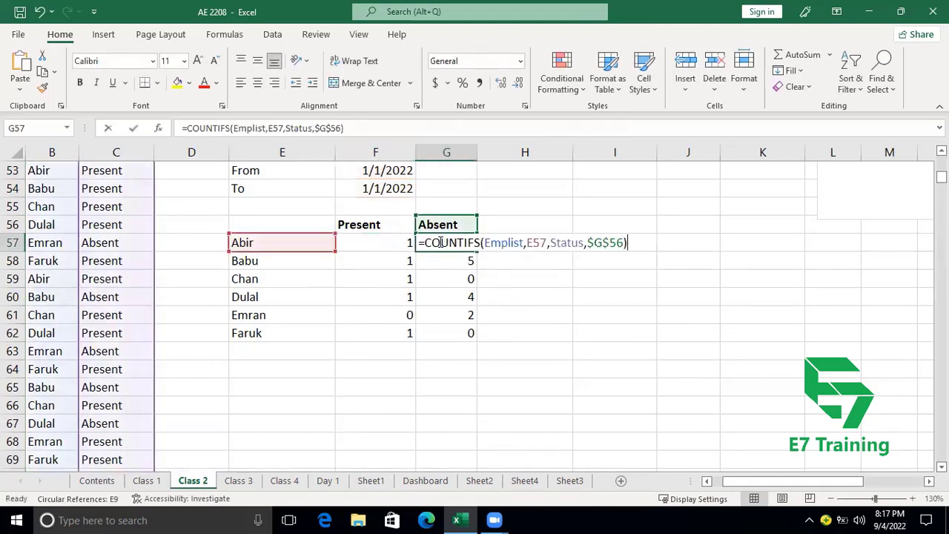
pyautogui.click(624, 243)
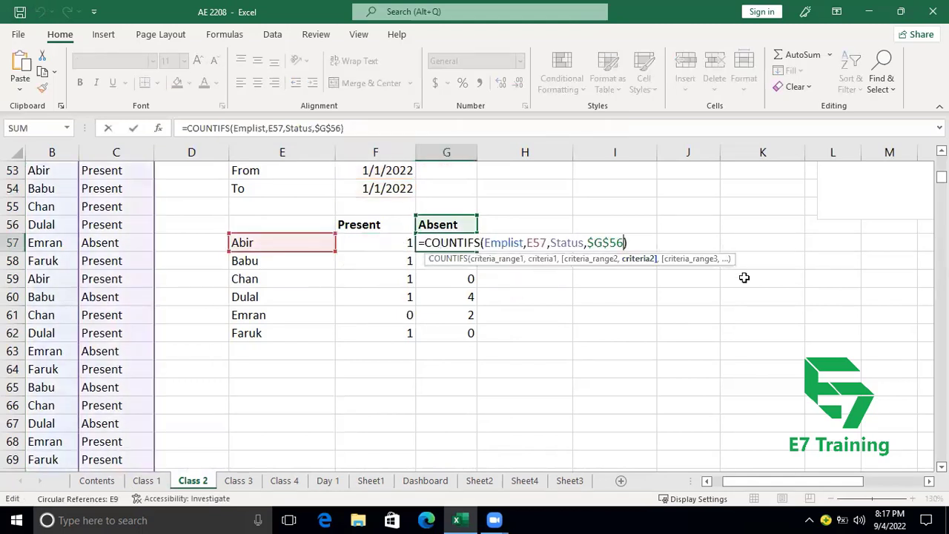
pyautogui.write(',')
pyautogui.hotkey('ctrl', 'v')
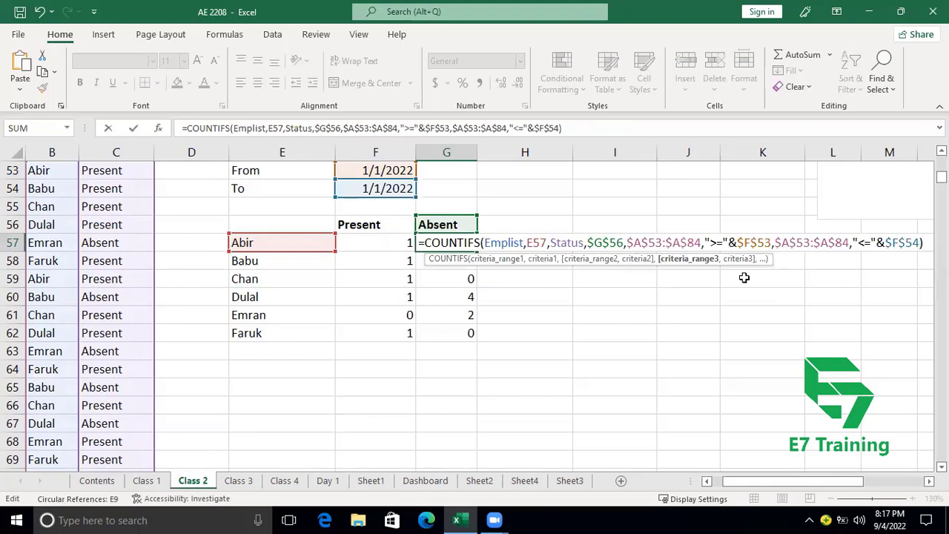
pyautogui.press('Return')
# Step: Copy the G57 formula down the Absent column to G62 and check the count in G61
pyautogui.click(470, 243)
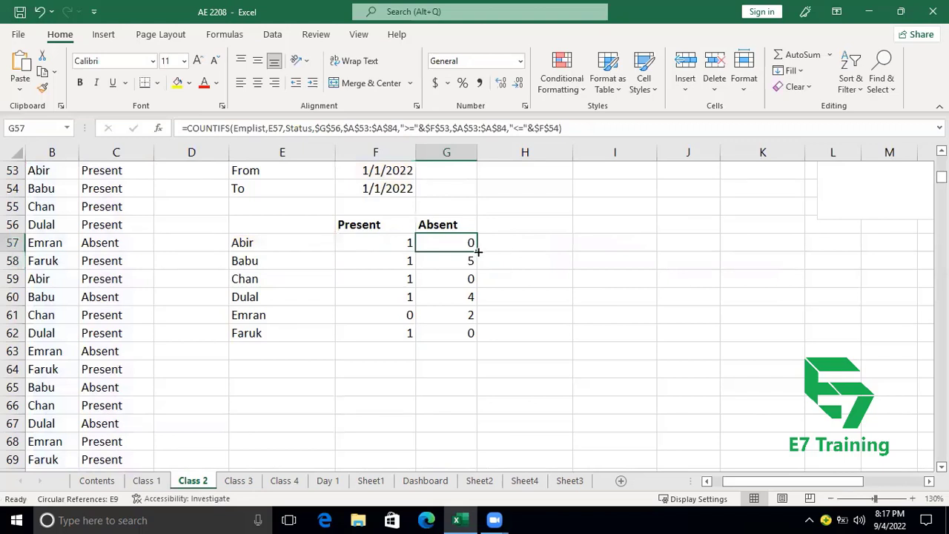
pyautogui.moveTo(478, 253); pyautogui.dragTo(471, 333)
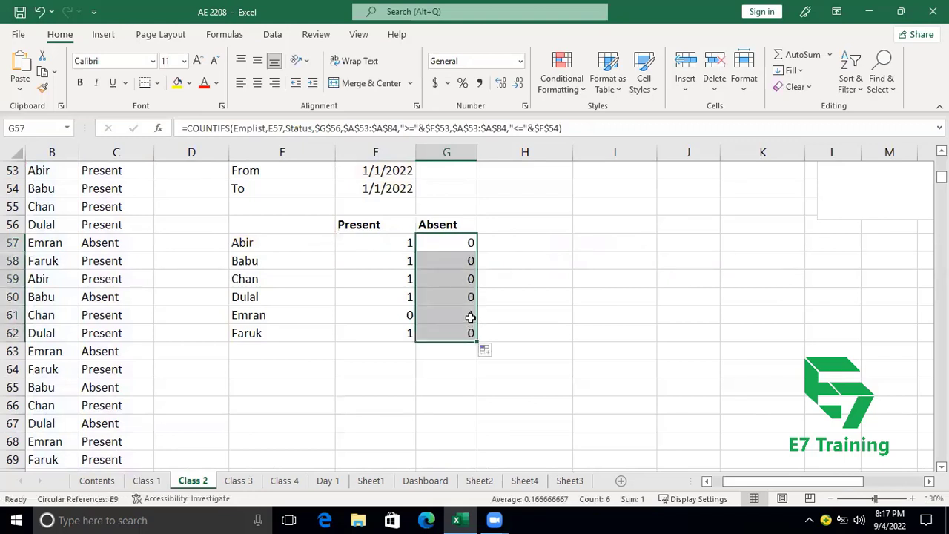
pyautogui.click(470, 317)
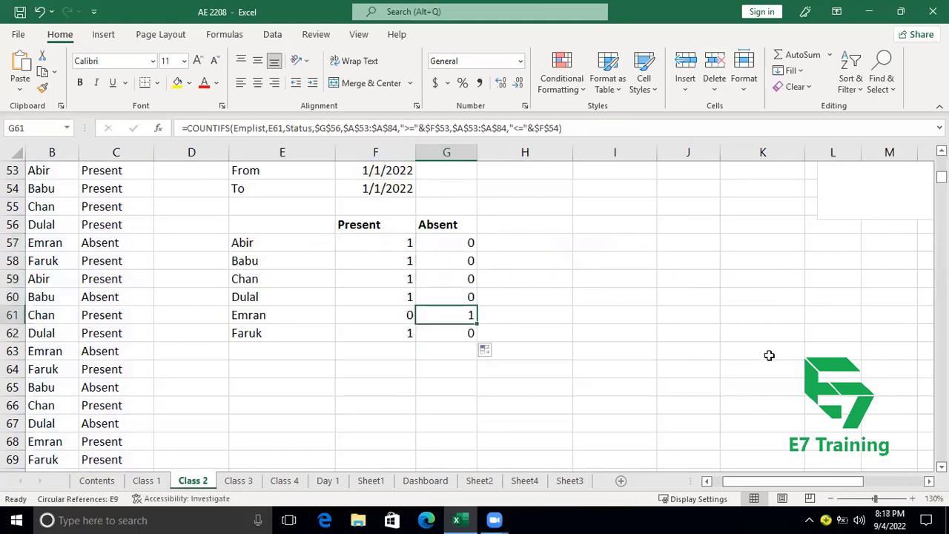
# Step: Select the To date in F54
pyautogui.click(373, 189)
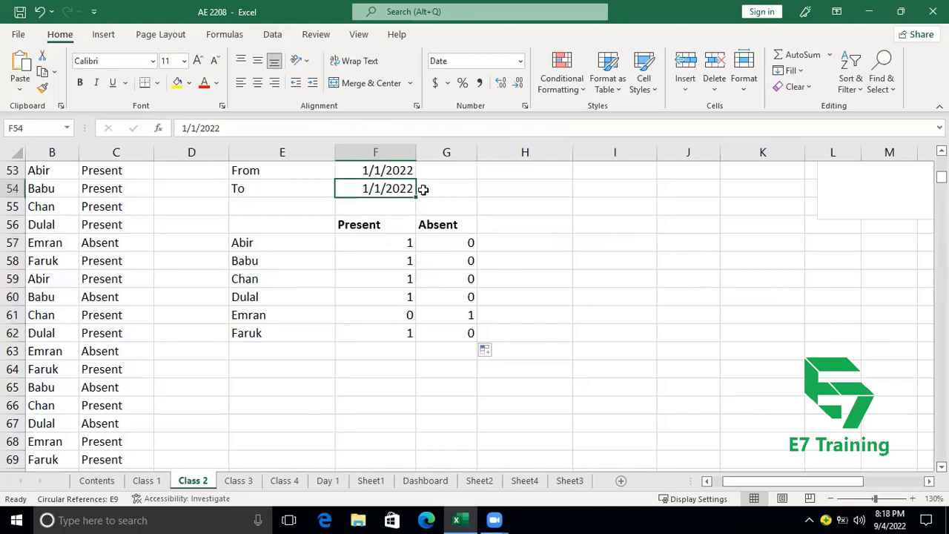